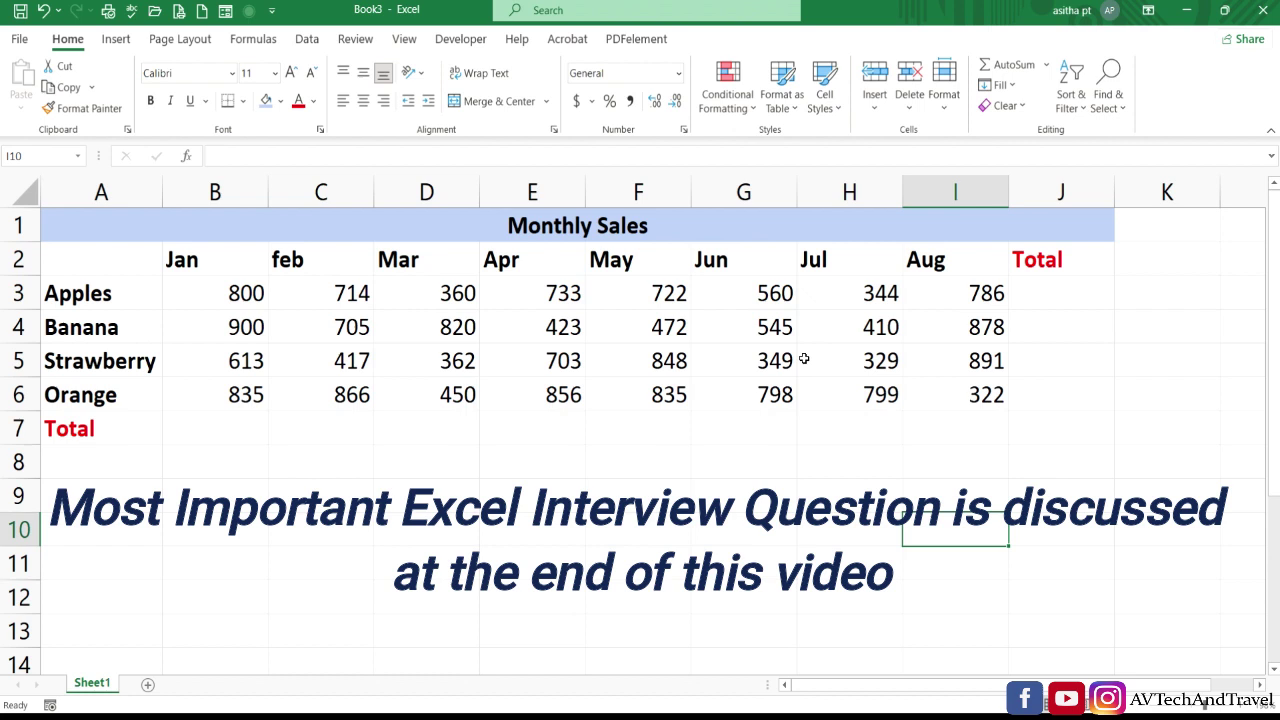
- Fill the Total row and Total column of the Monthly Sales table with AutoSum formulas across B3:J7
scroll(947, 303, "up", 2)
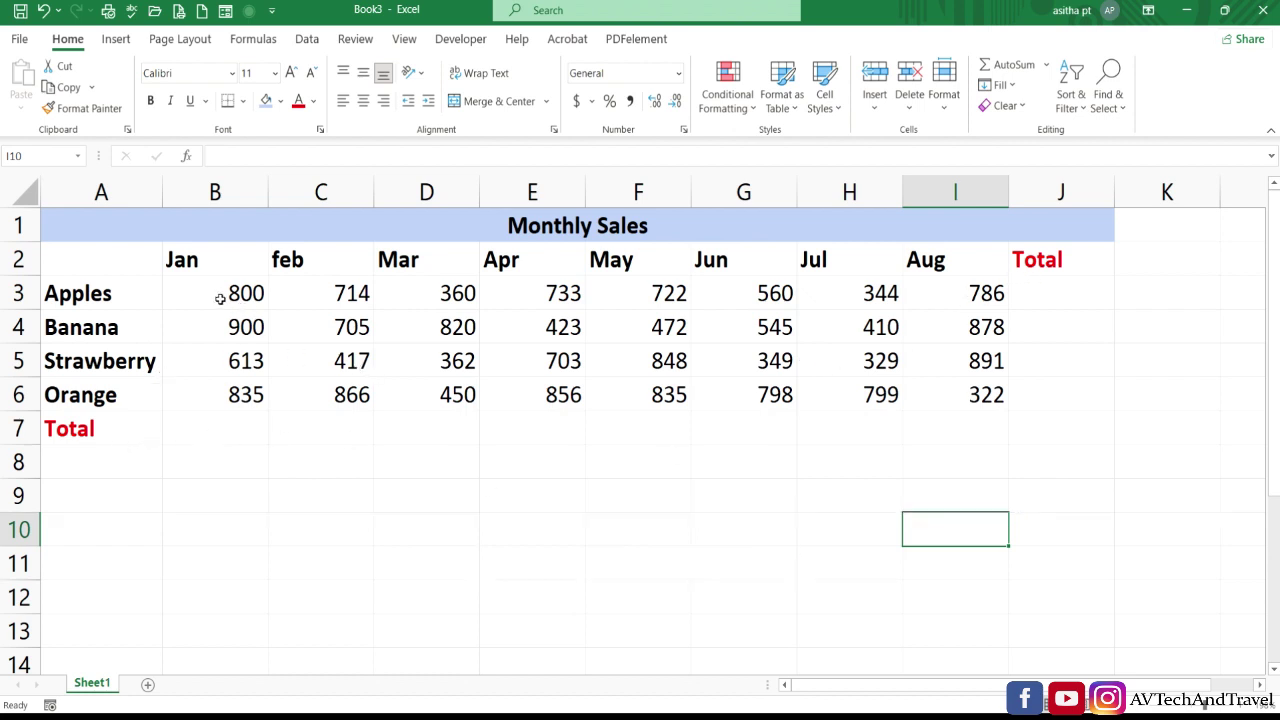
left_click_drag(211, 294, 1022, 431)
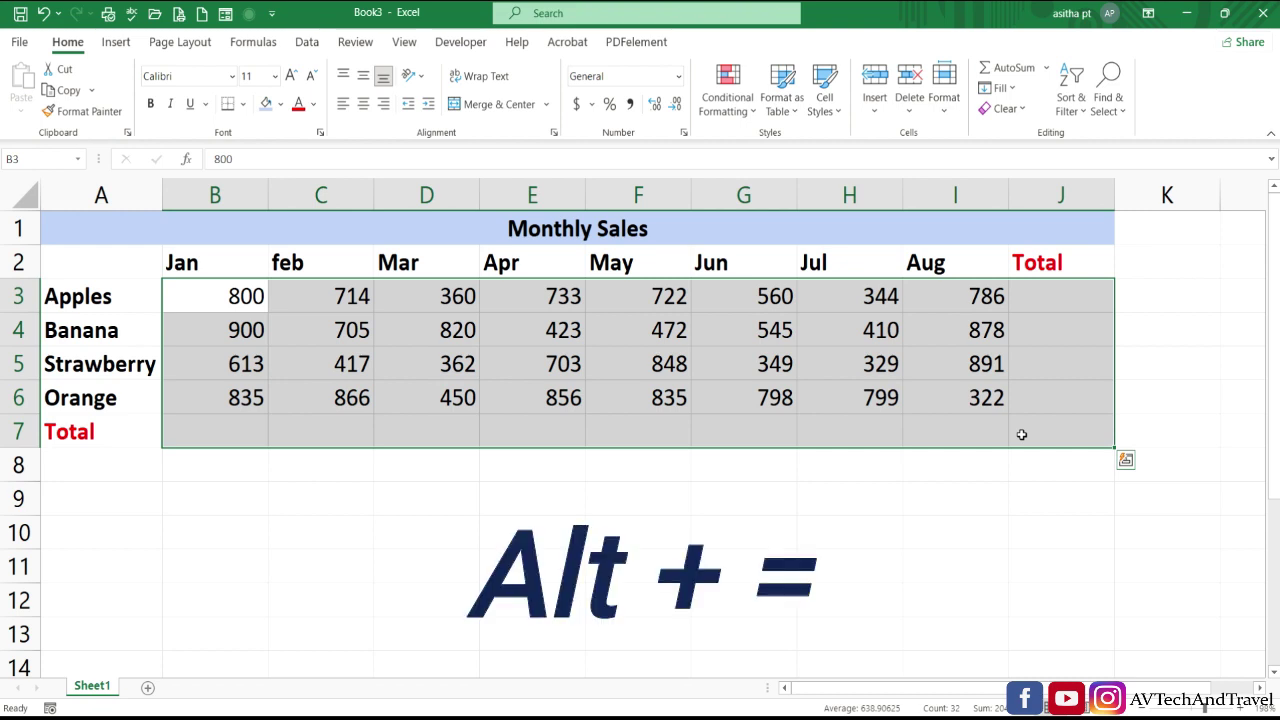
key("alt+equal")
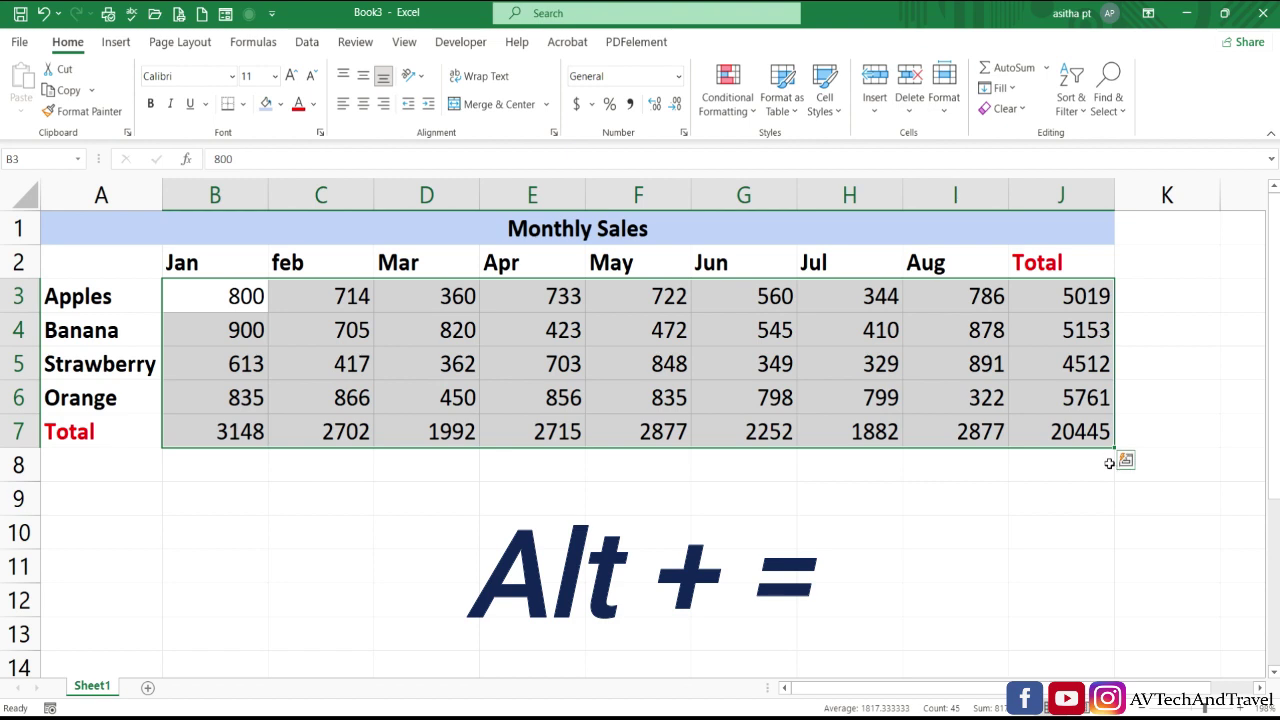
left_click(968, 506)
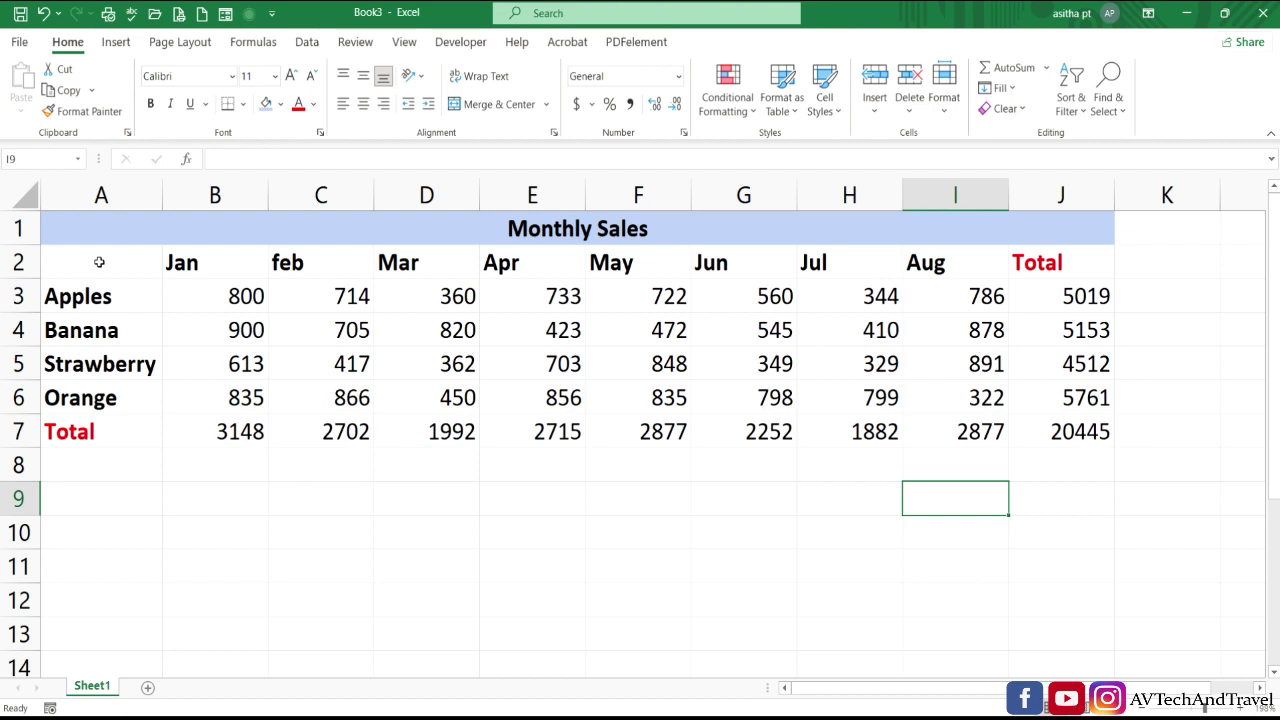
- Paste a transposed copy of A2:J7 starting at A9 and autofit the width of column D
left_click_drag(99, 262, 1072, 438)
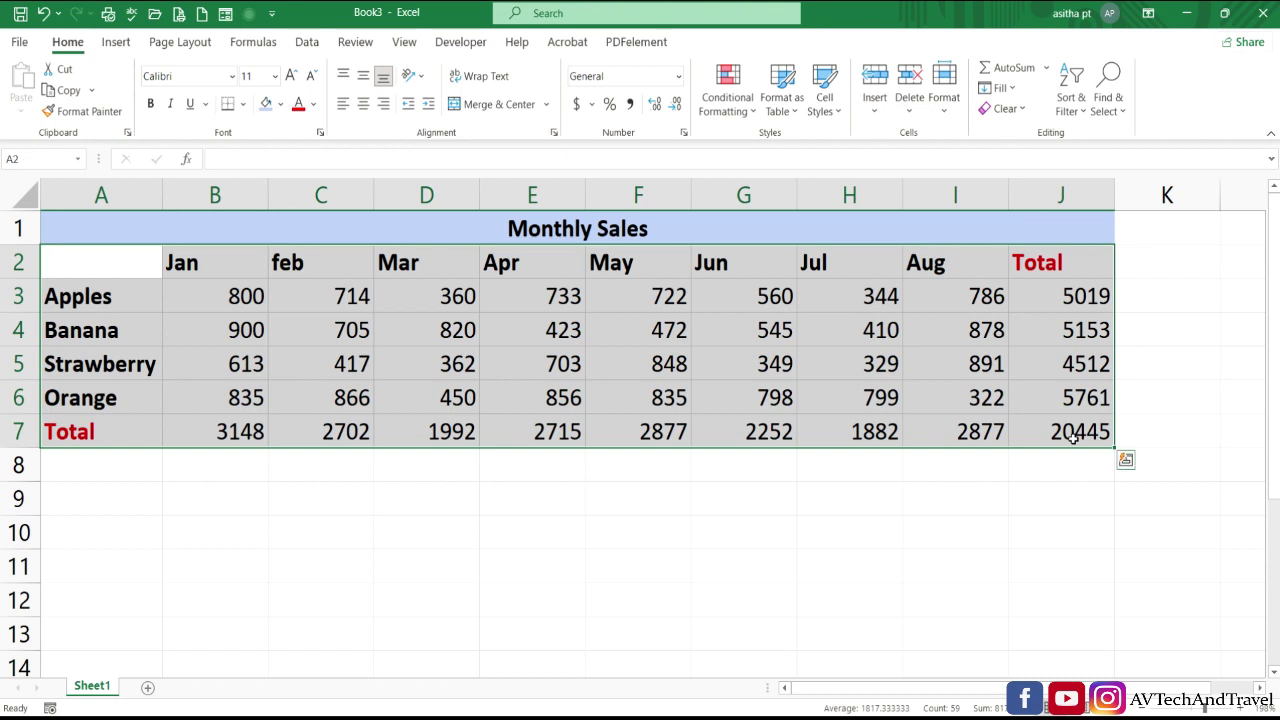
key("ctrl+c")
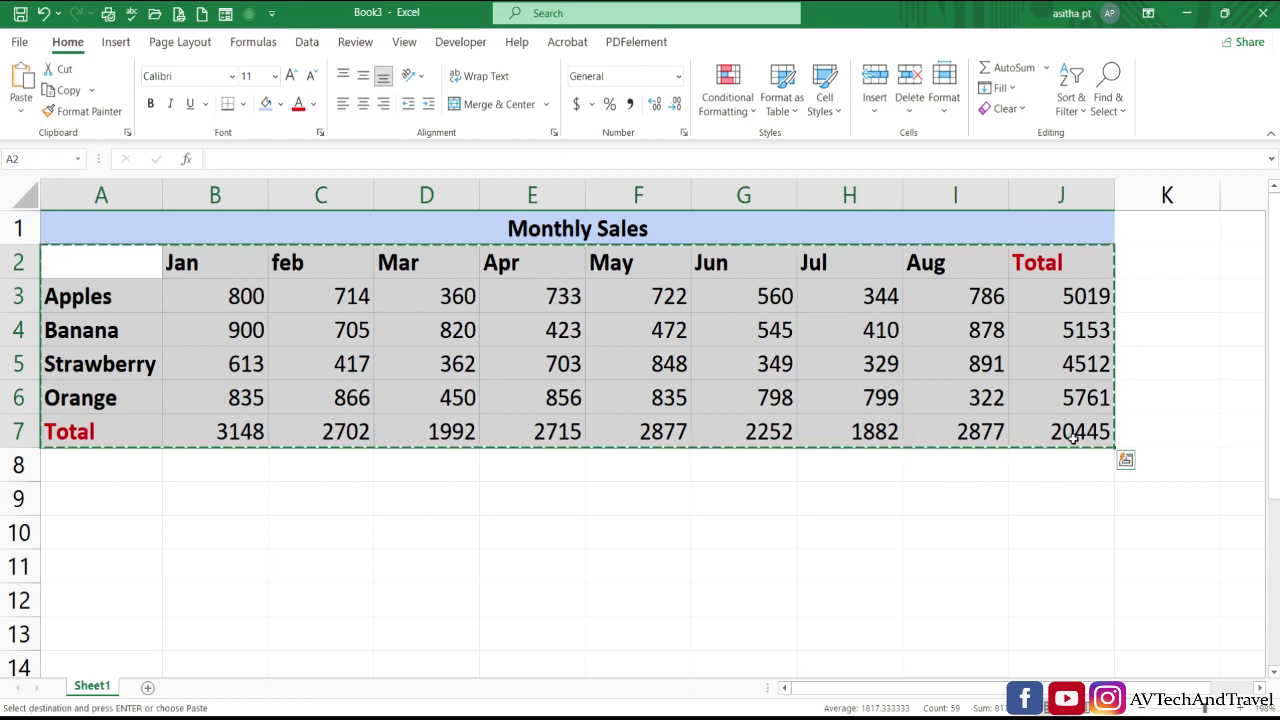
left_click(105, 500)
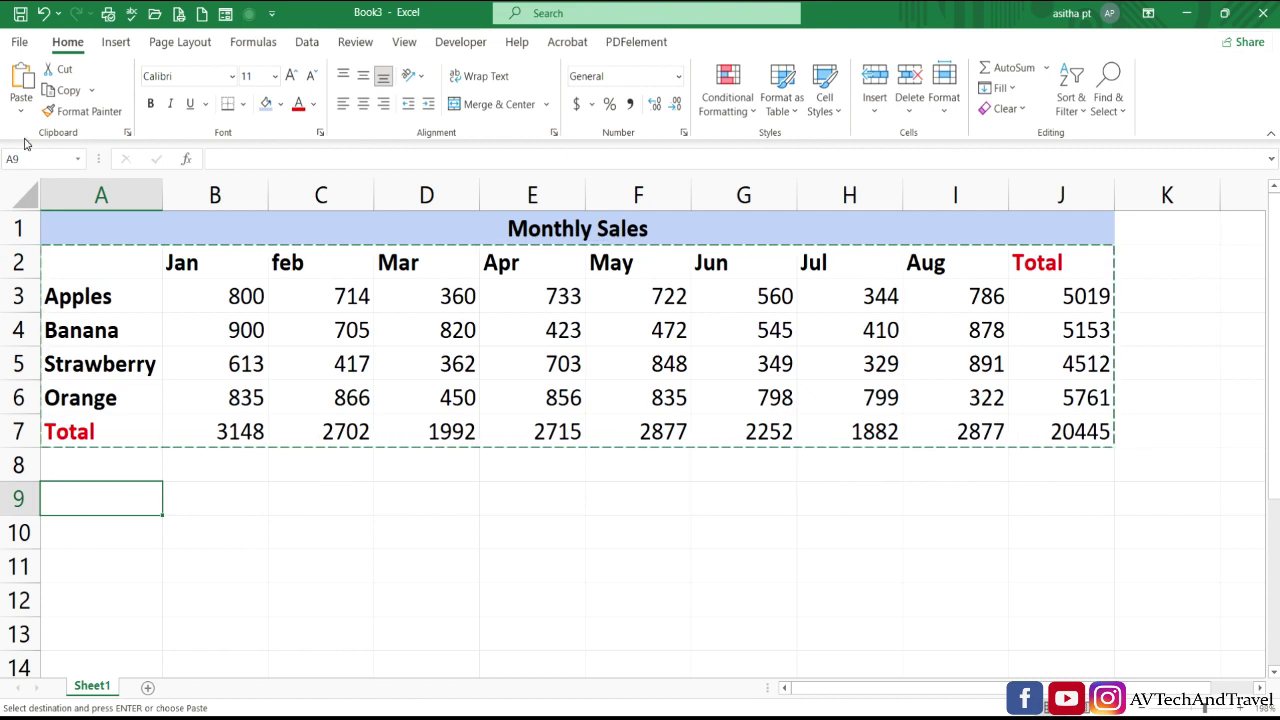
left_click(22, 105)
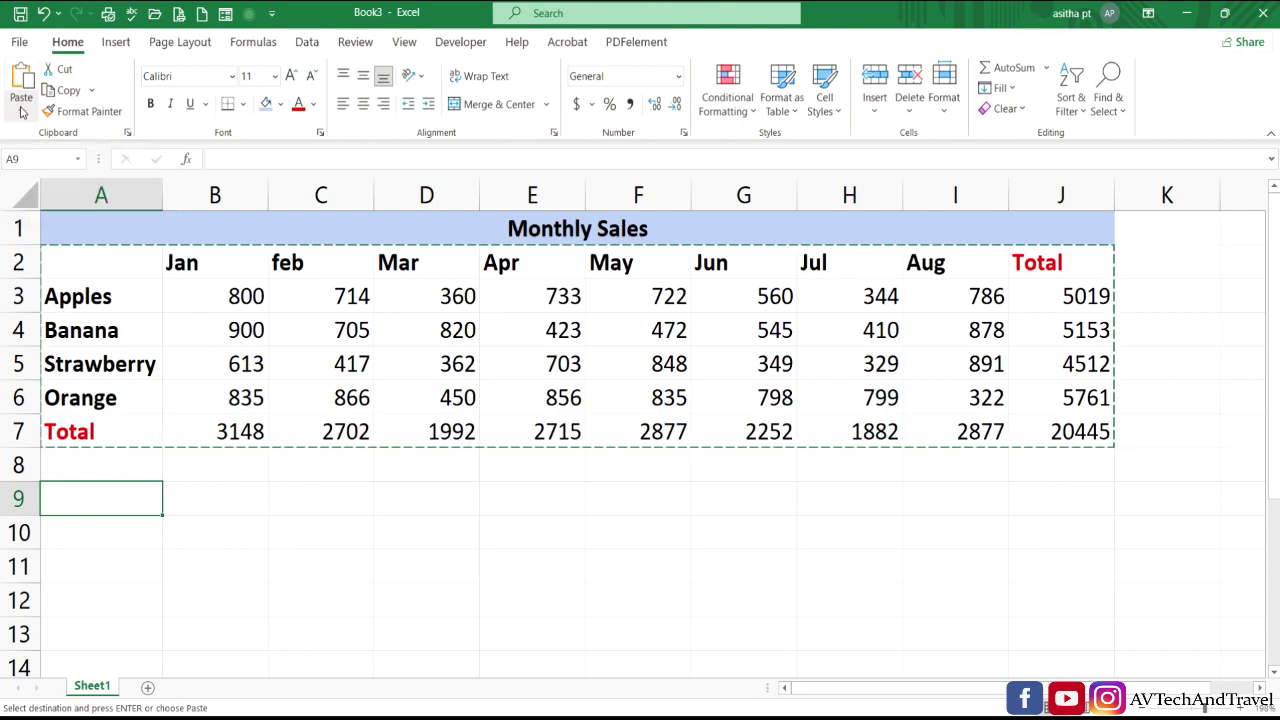
left_click(133, 498)
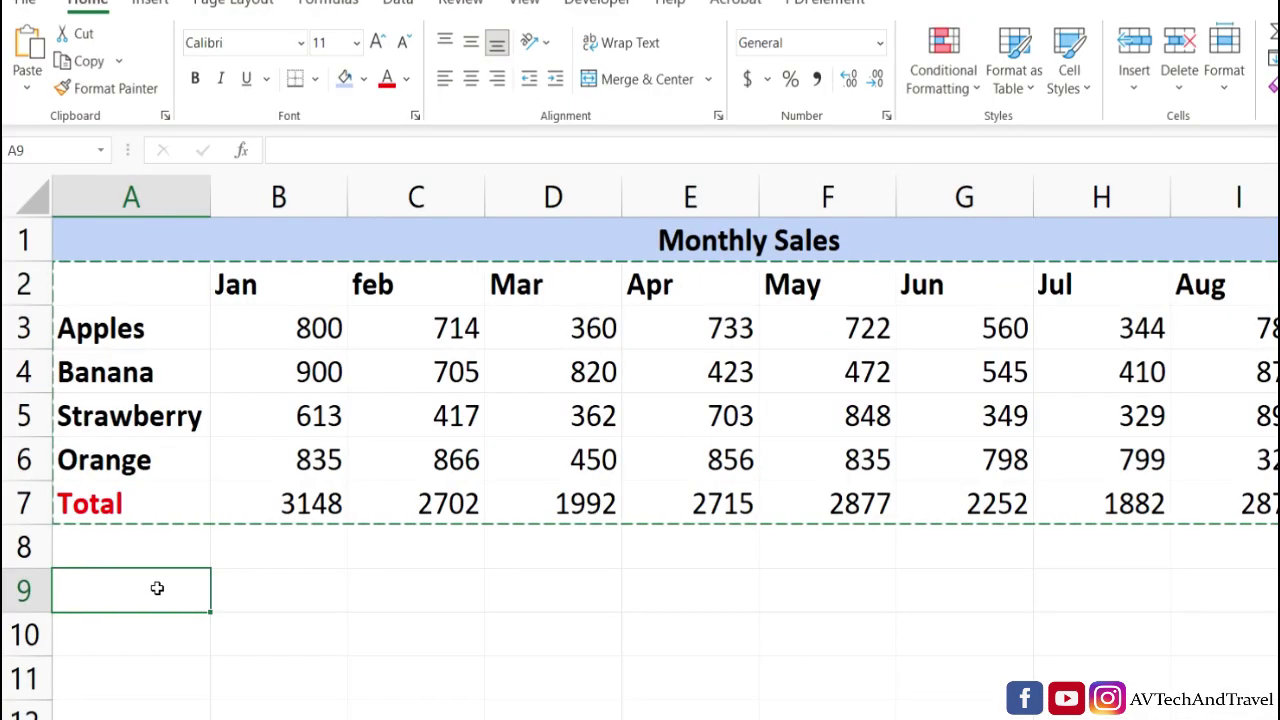
right_click(123, 501)
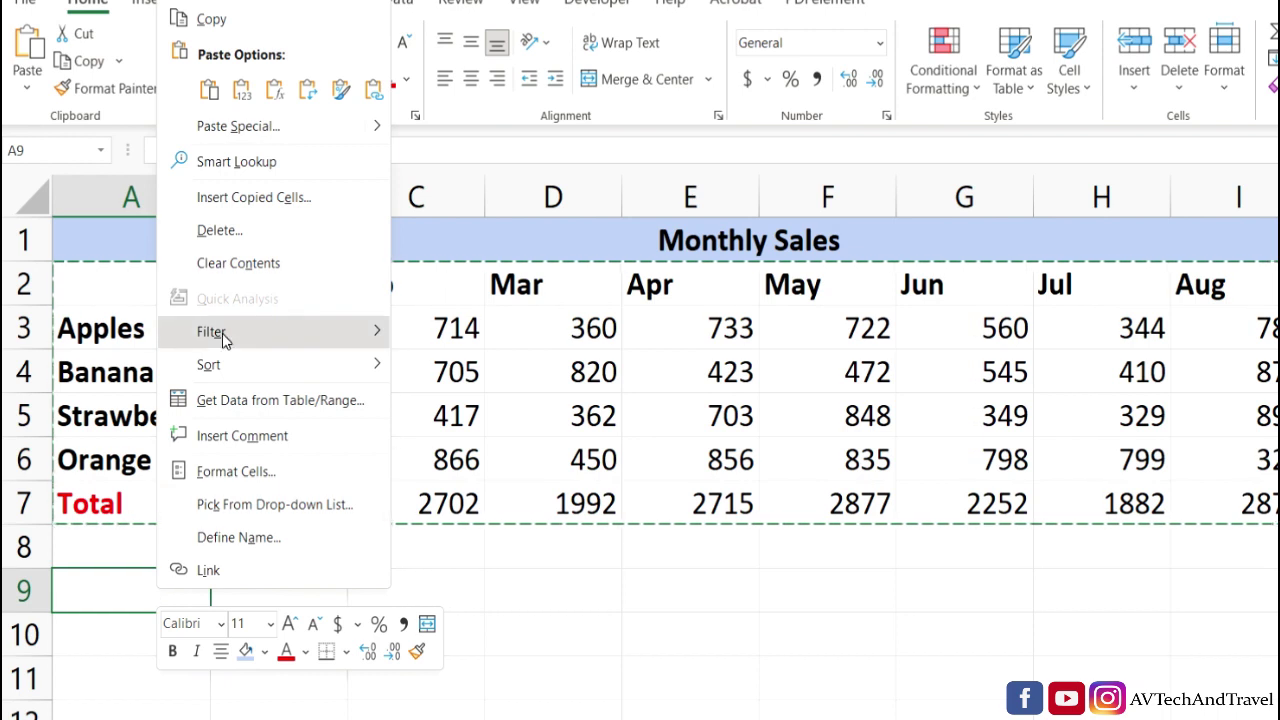
left_click(266, 133)
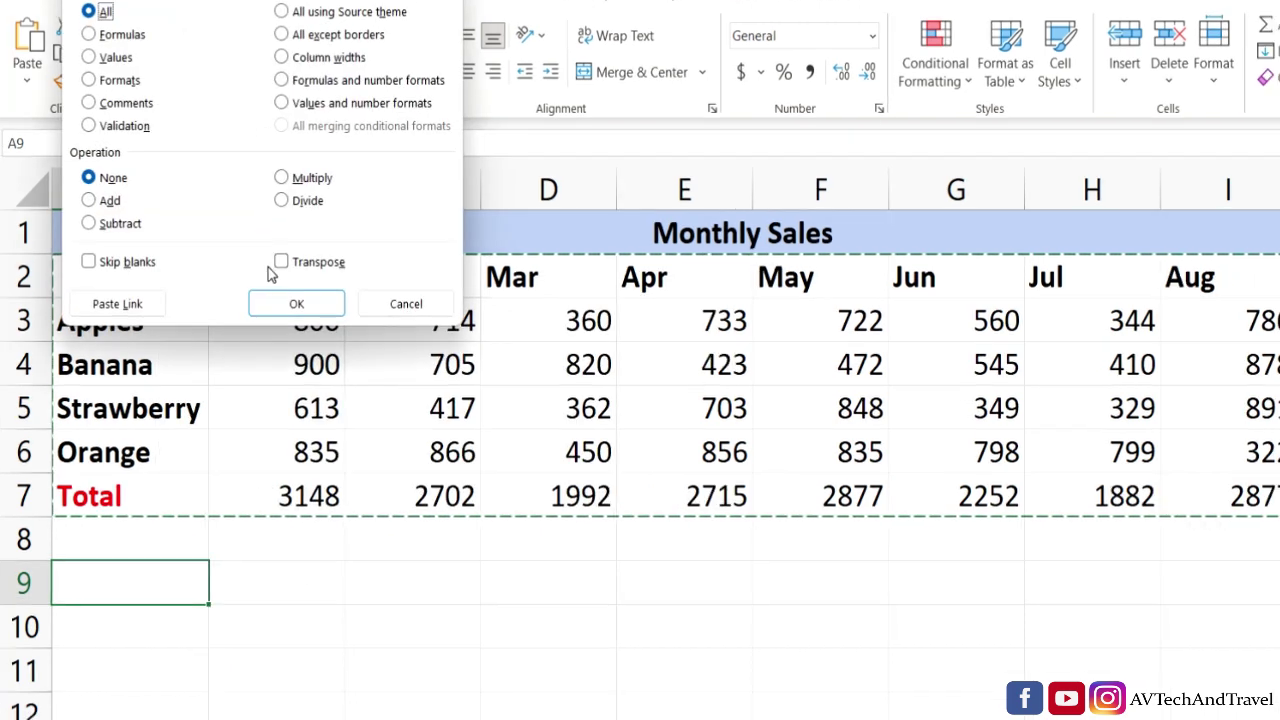
left_click(284, 265)
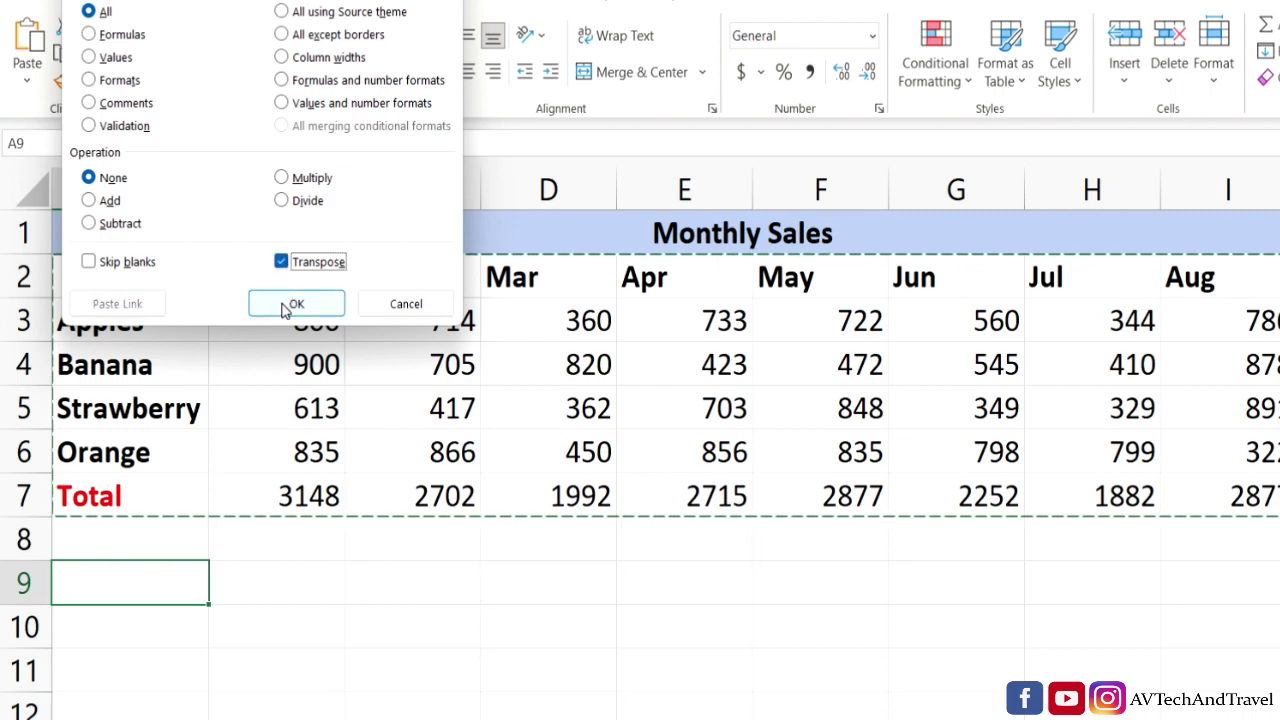
left_click(285, 304)
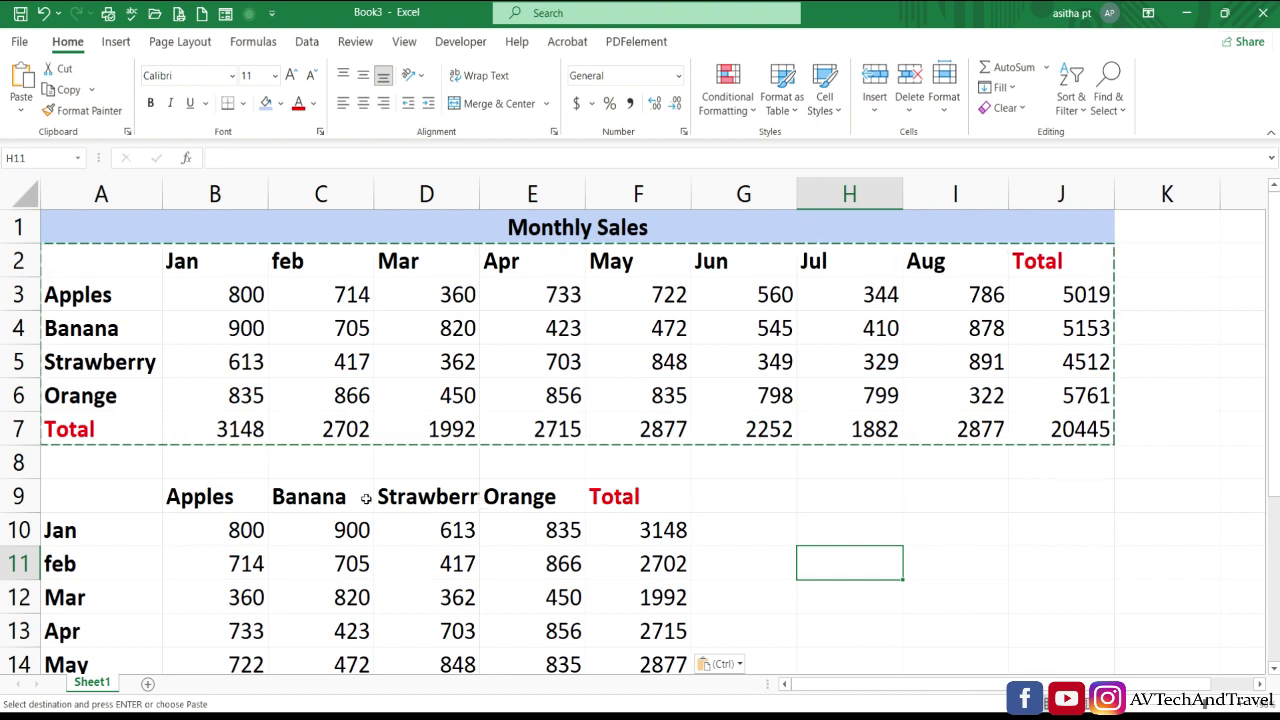
double_click(481, 199)
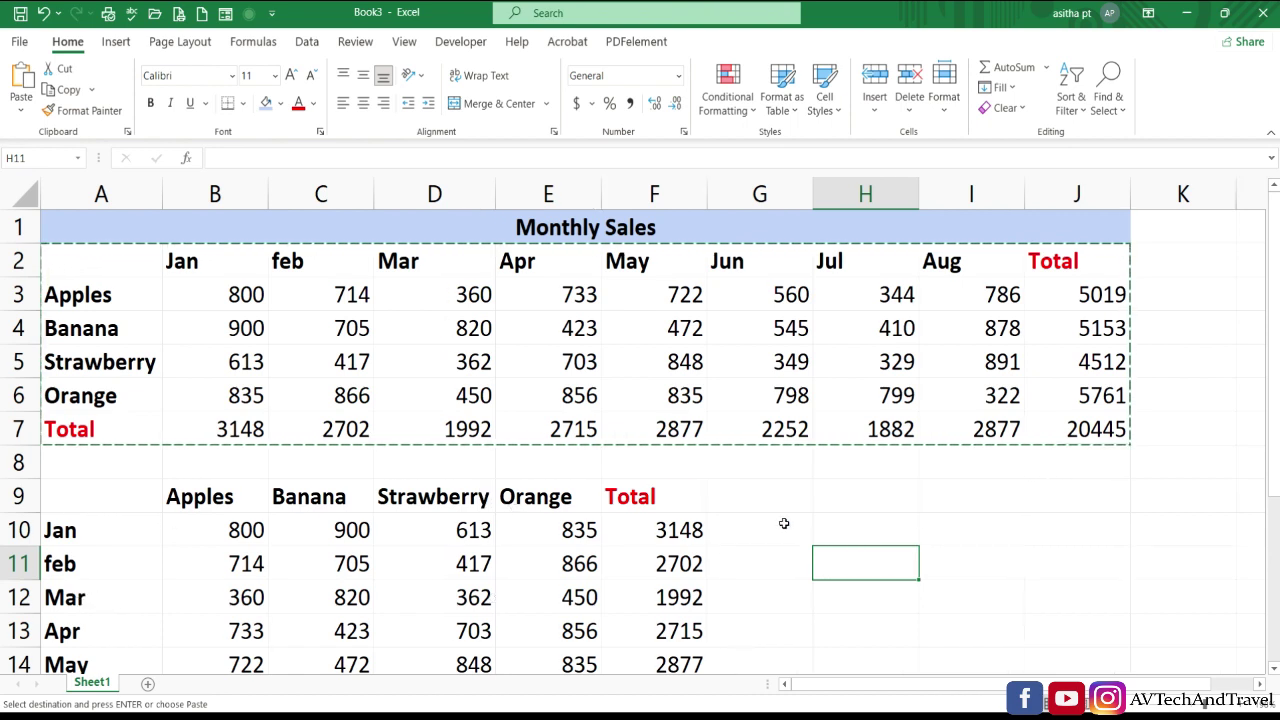
mouse_move(1276, 361)
left_mouse_down()
mouse_move(1275, 492)
mouse_move(1276, 360)
left_mouse_up()
- Set the January Apples value in B3 to 500 and compare it with cell B10 in the transposed copy
double_click(250, 298)
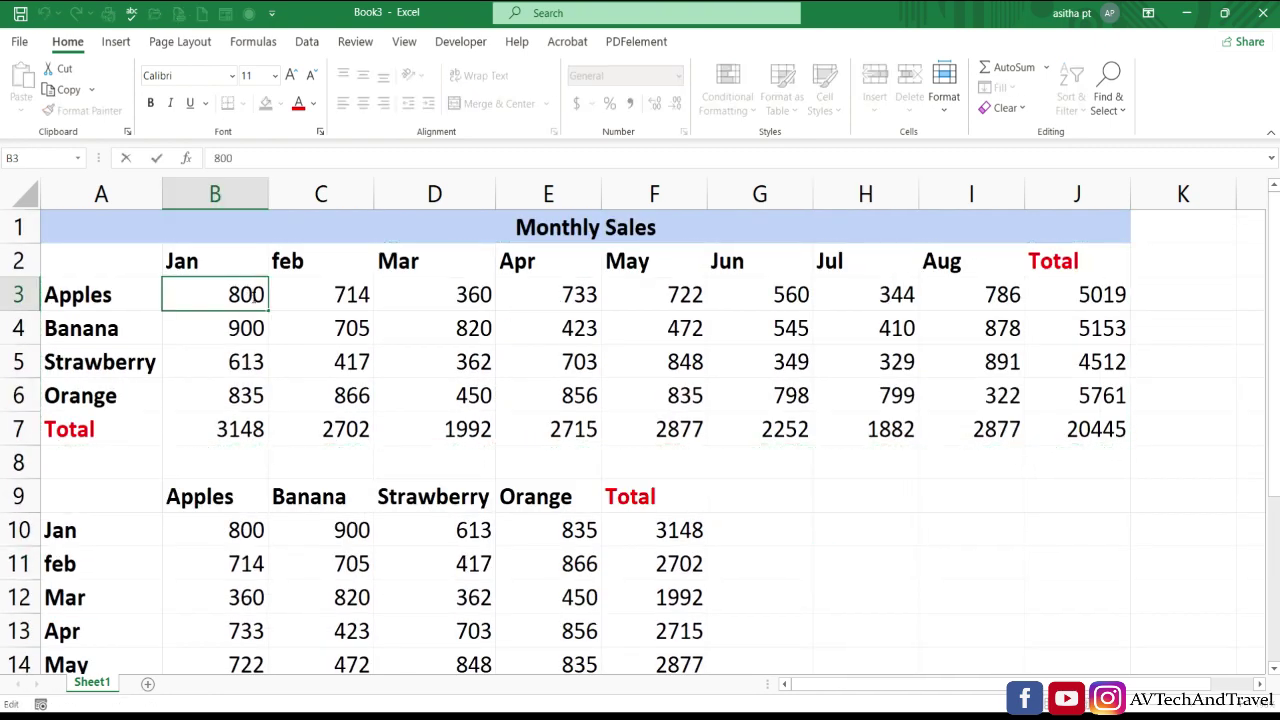
key("BackSpace")
key("BackSpace")
key("BackSpace")
type("500")
key("Return")
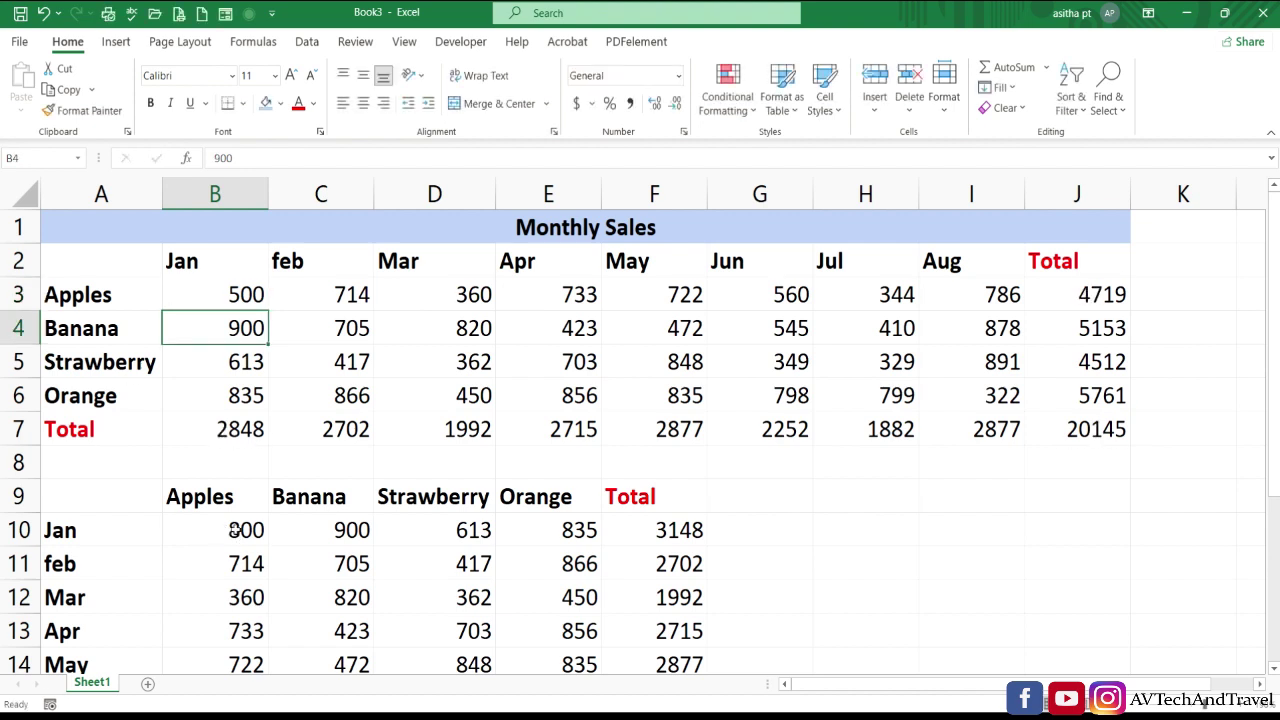
left_click(243, 290)
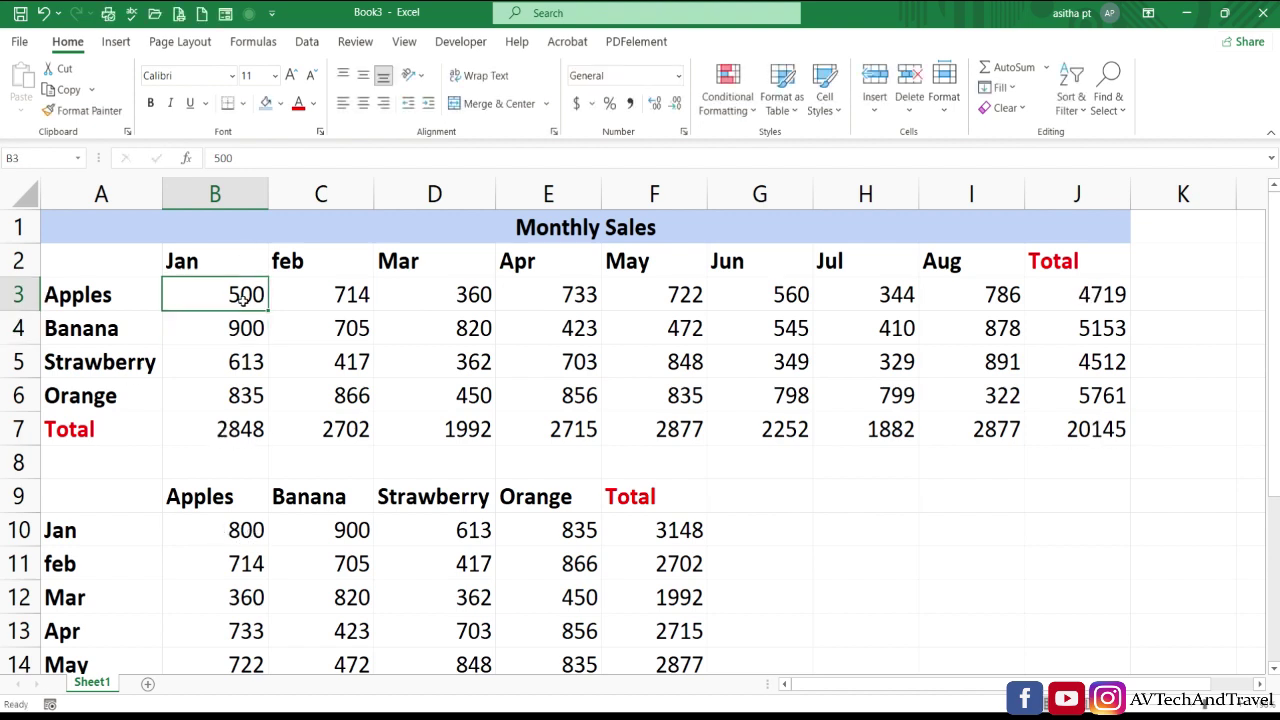
left_click(215, 530)
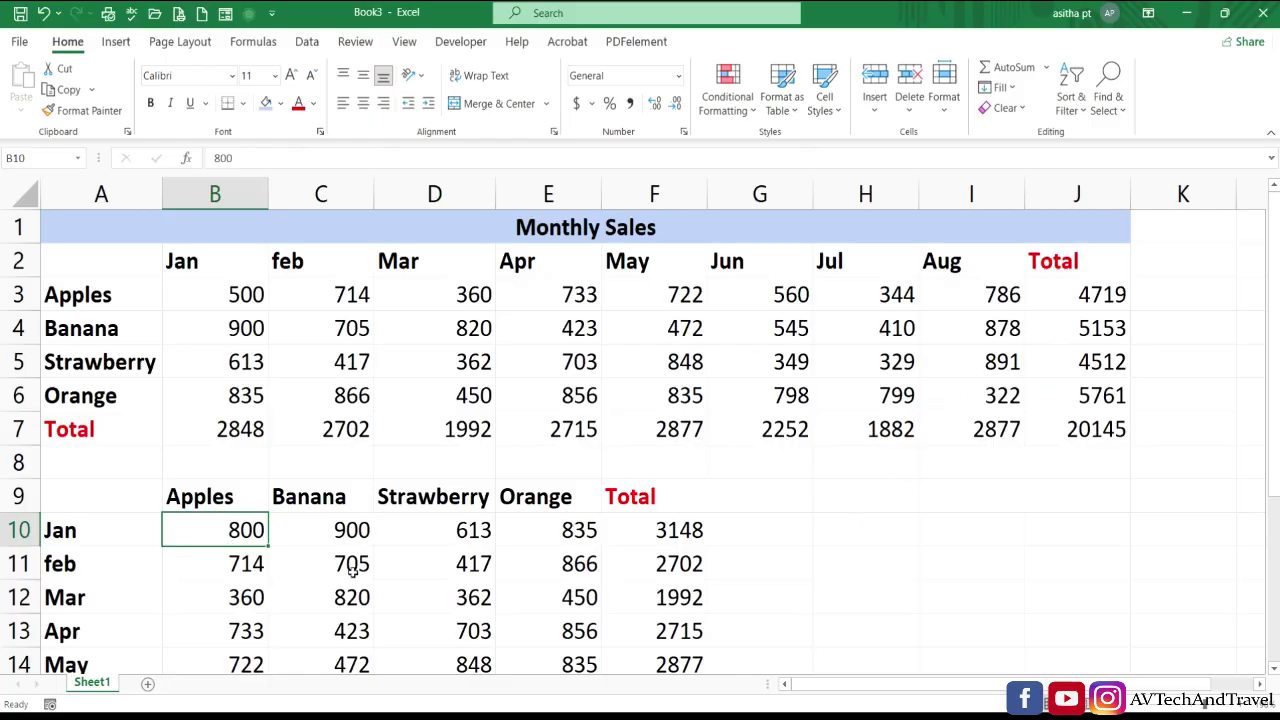
- Add a new sheet and enter a TRANSPOSE formula in A1 referencing Sheet1!A2:J7
left_click(147, 683)
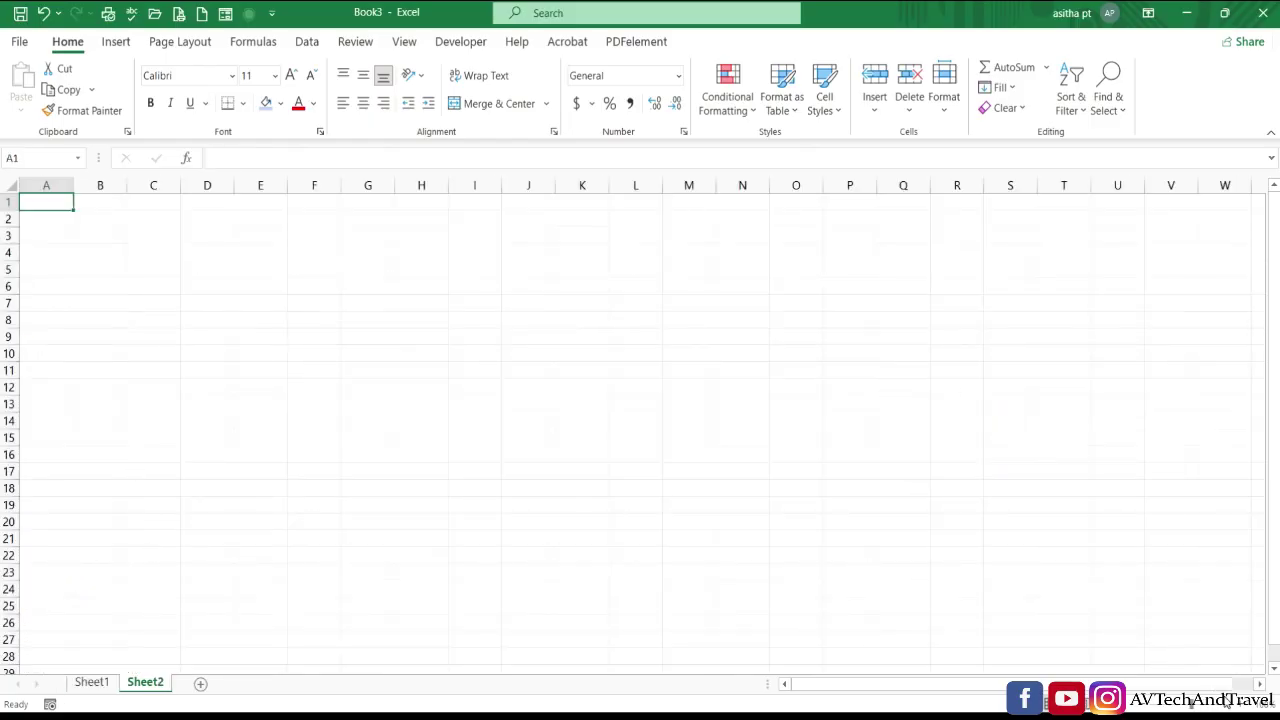
left_click_drag(1204, 705, 1210, 705)
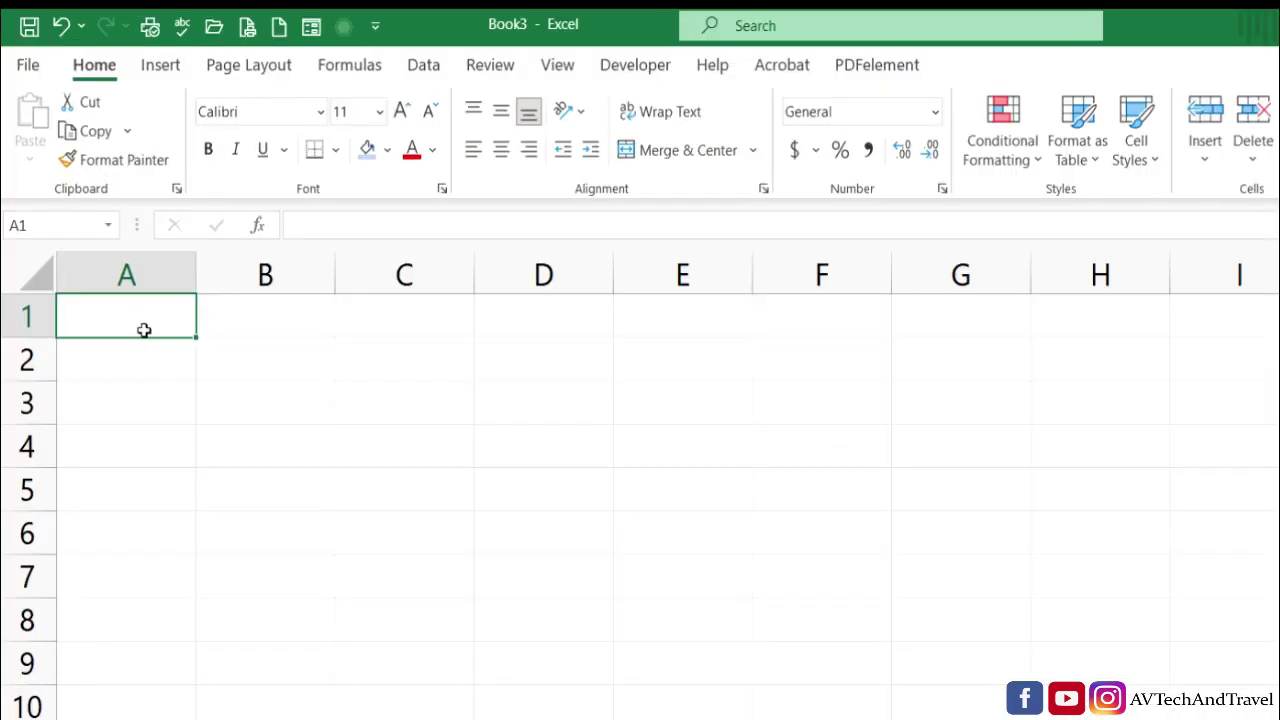
double_click(145, 330)
type("=tra")
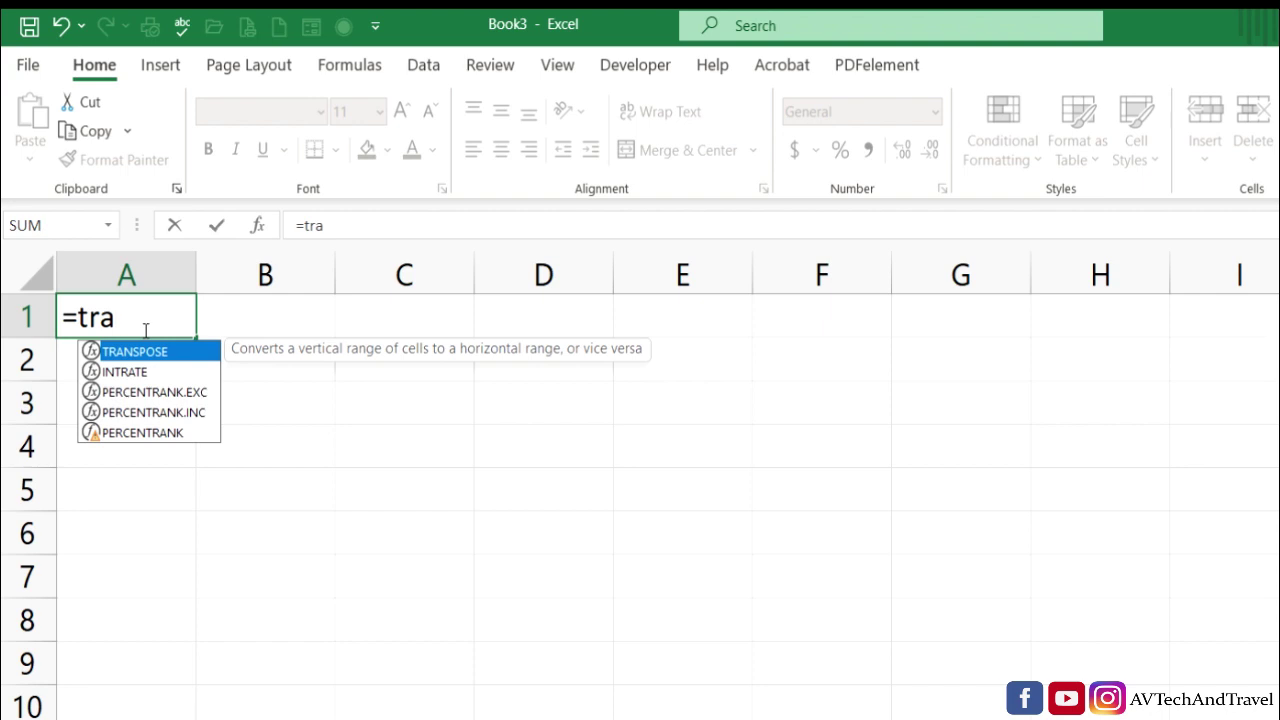
key("Tab")
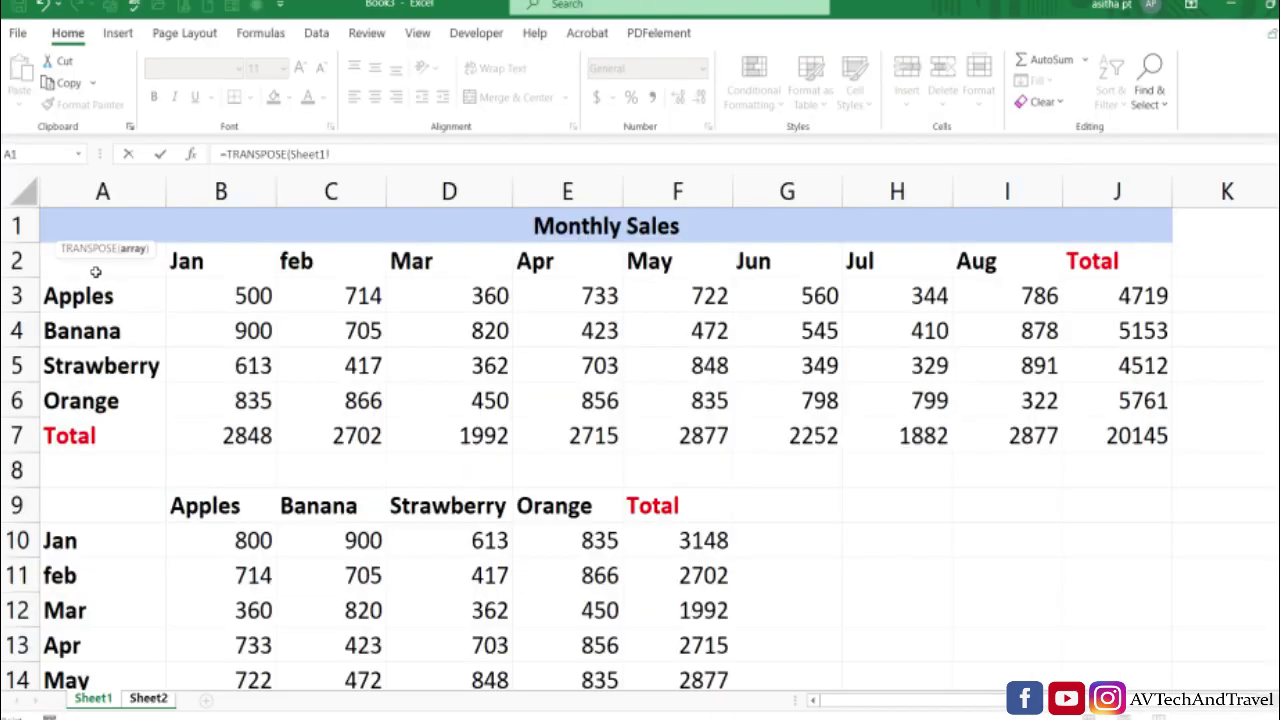
left_click_drag(95, 272, 1097, 435)
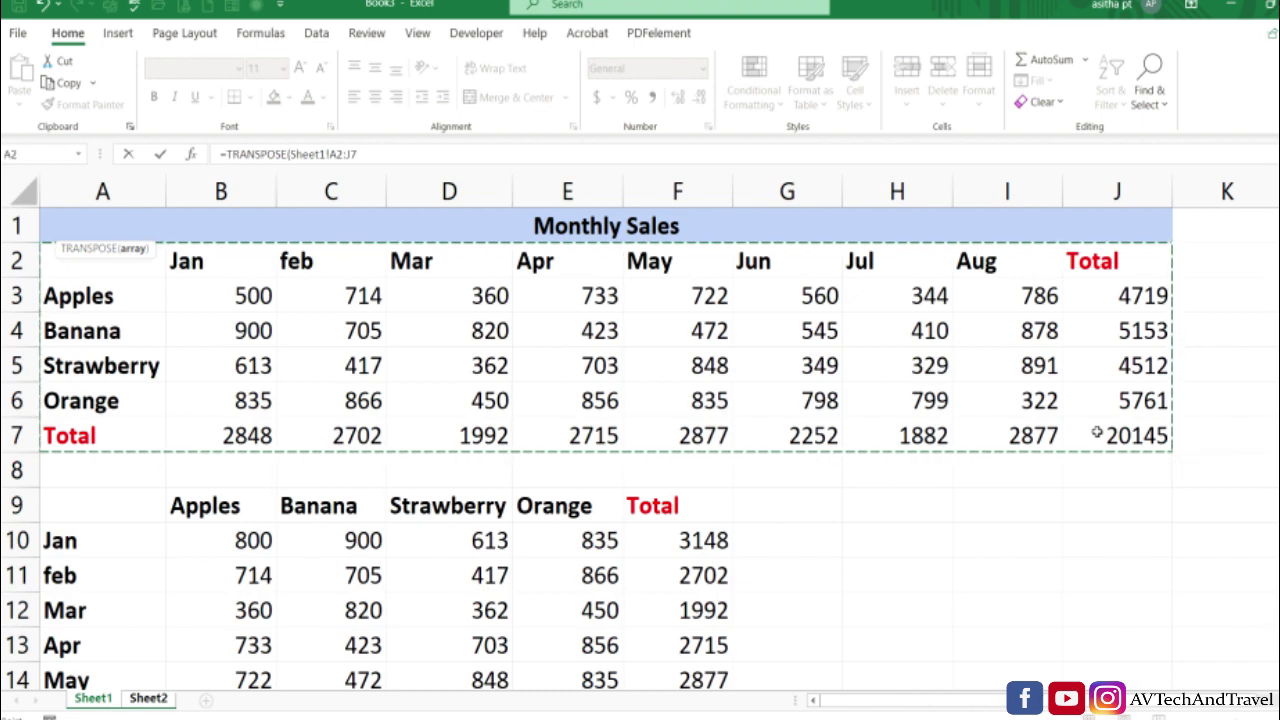
key("Return")
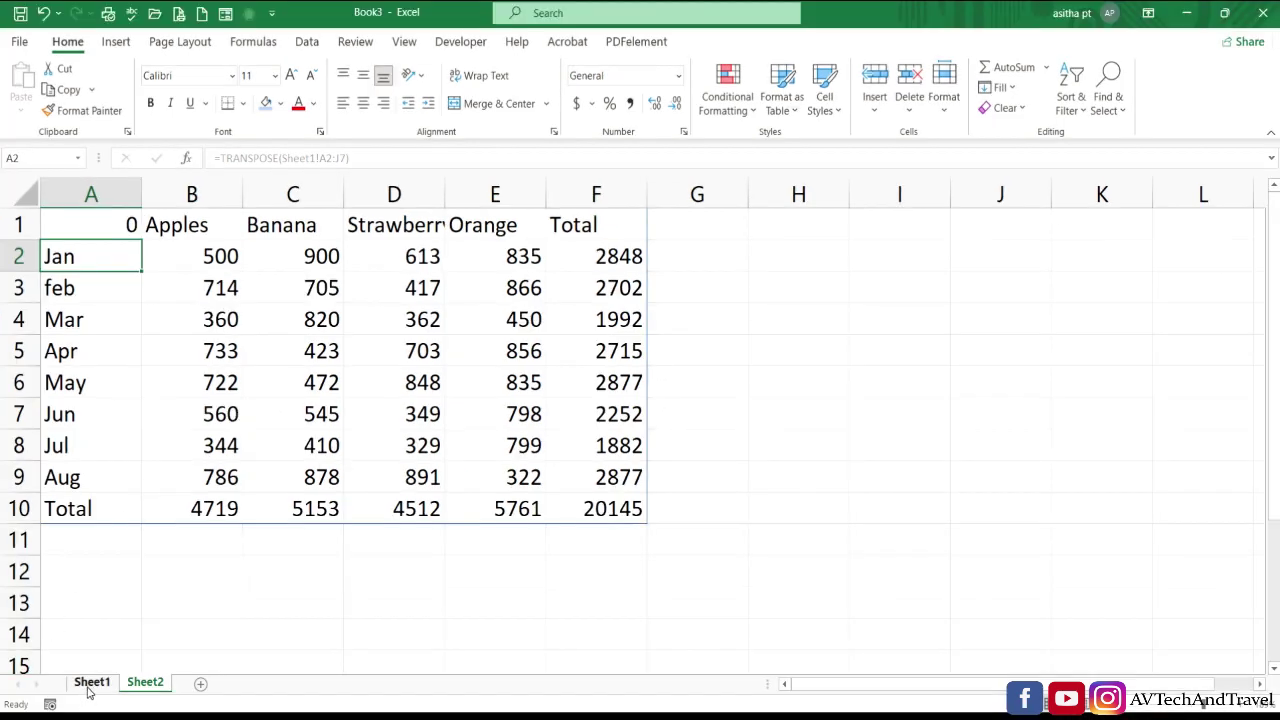
- Compare Sheet1 with Sheet2, and set the January Apples value in Sheet1 cell B3 to 600
left_click(89, 686)
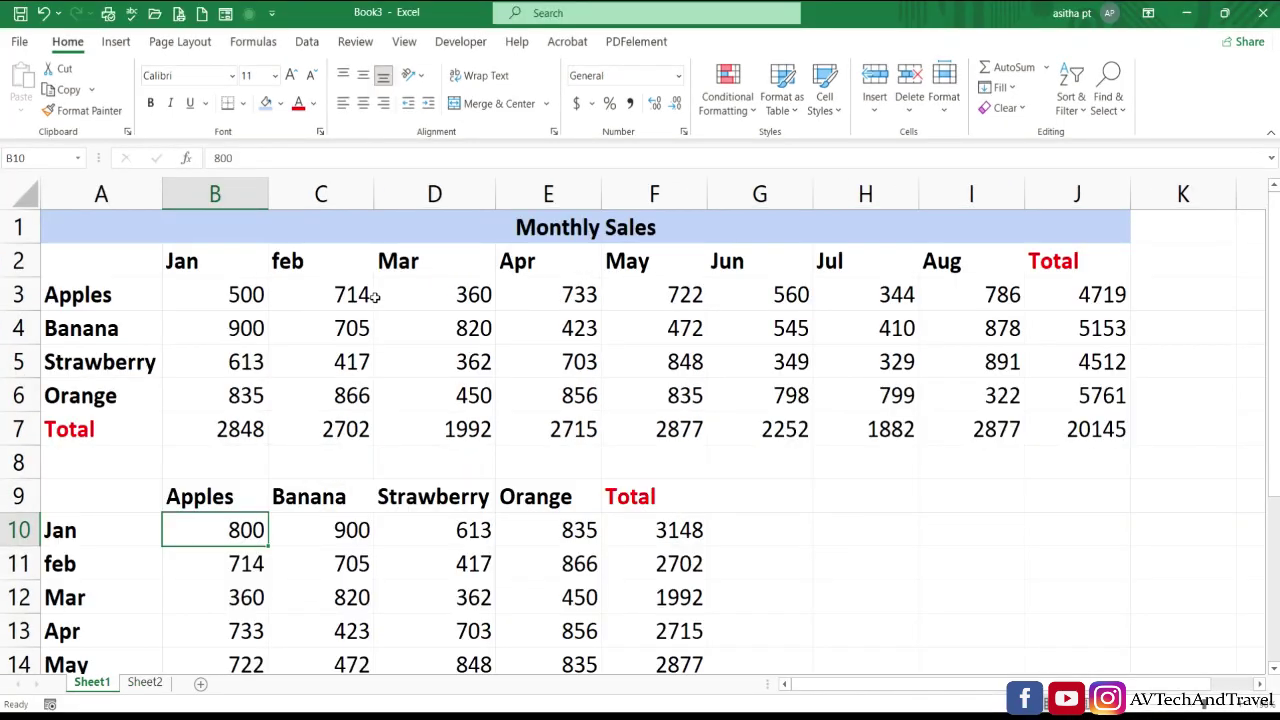
left_click(150, 686)
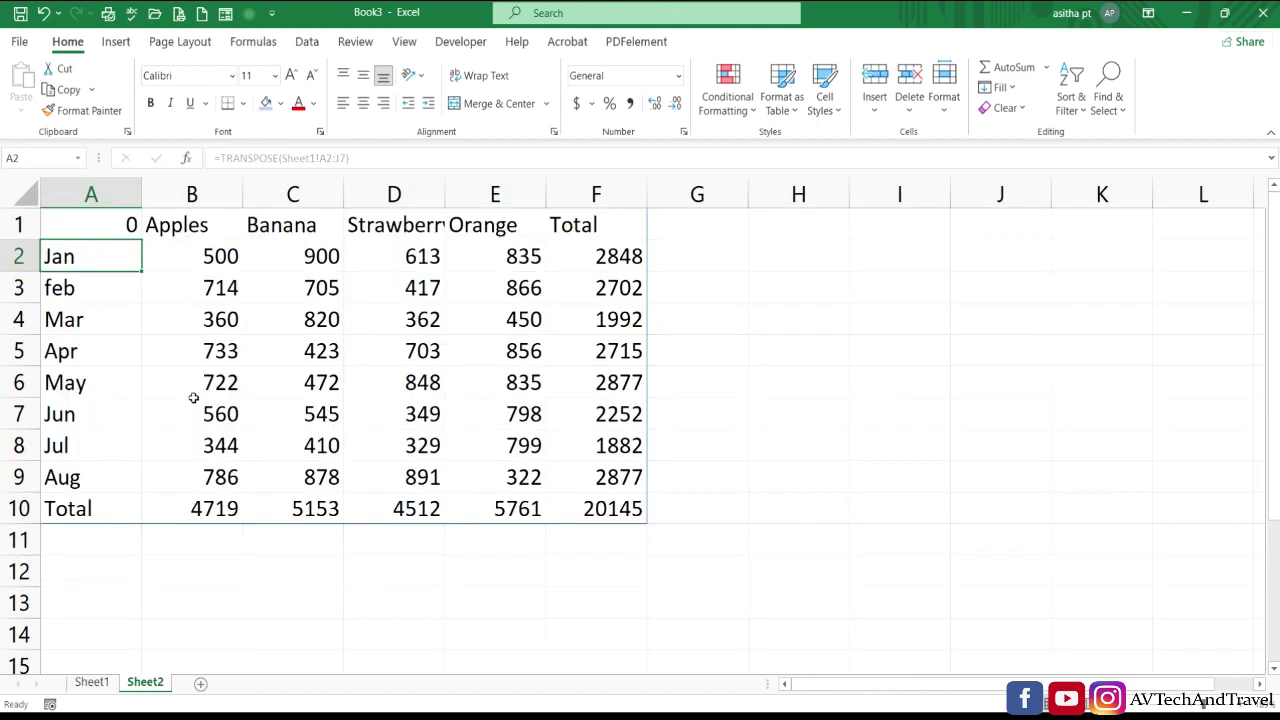
left_click(92, 684)
double_click(238, 297)
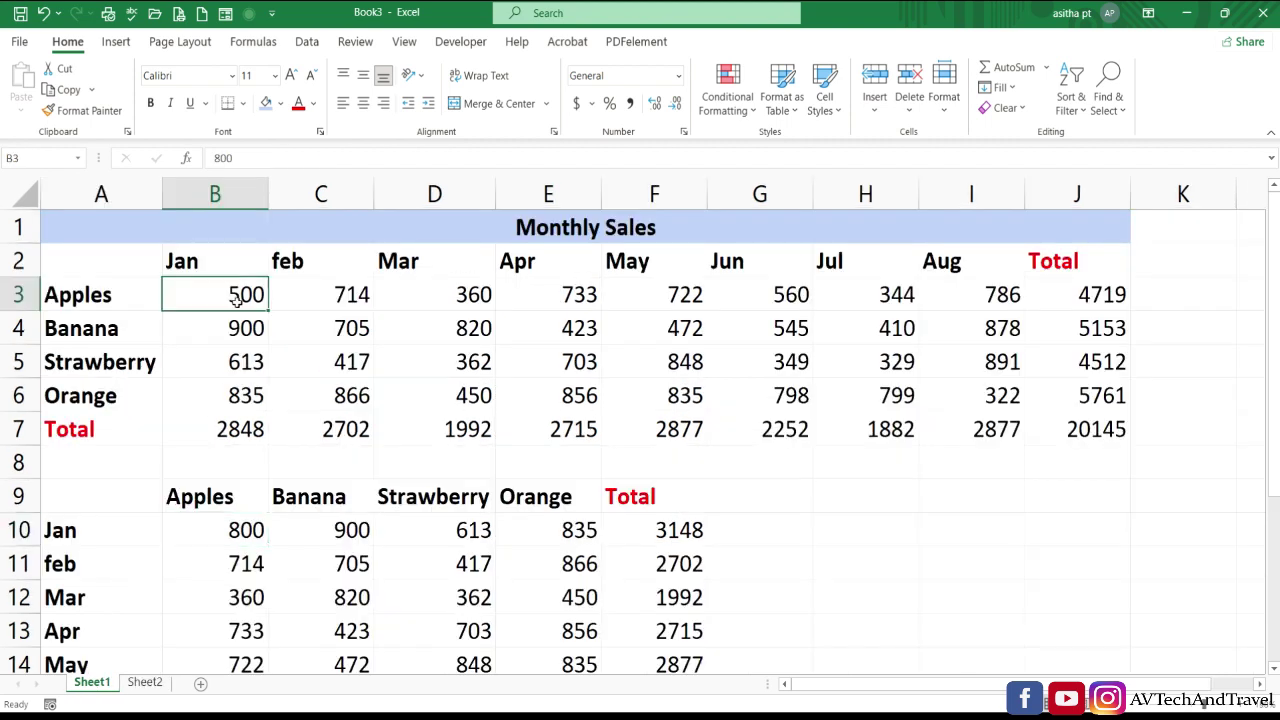
key("BackSpace")
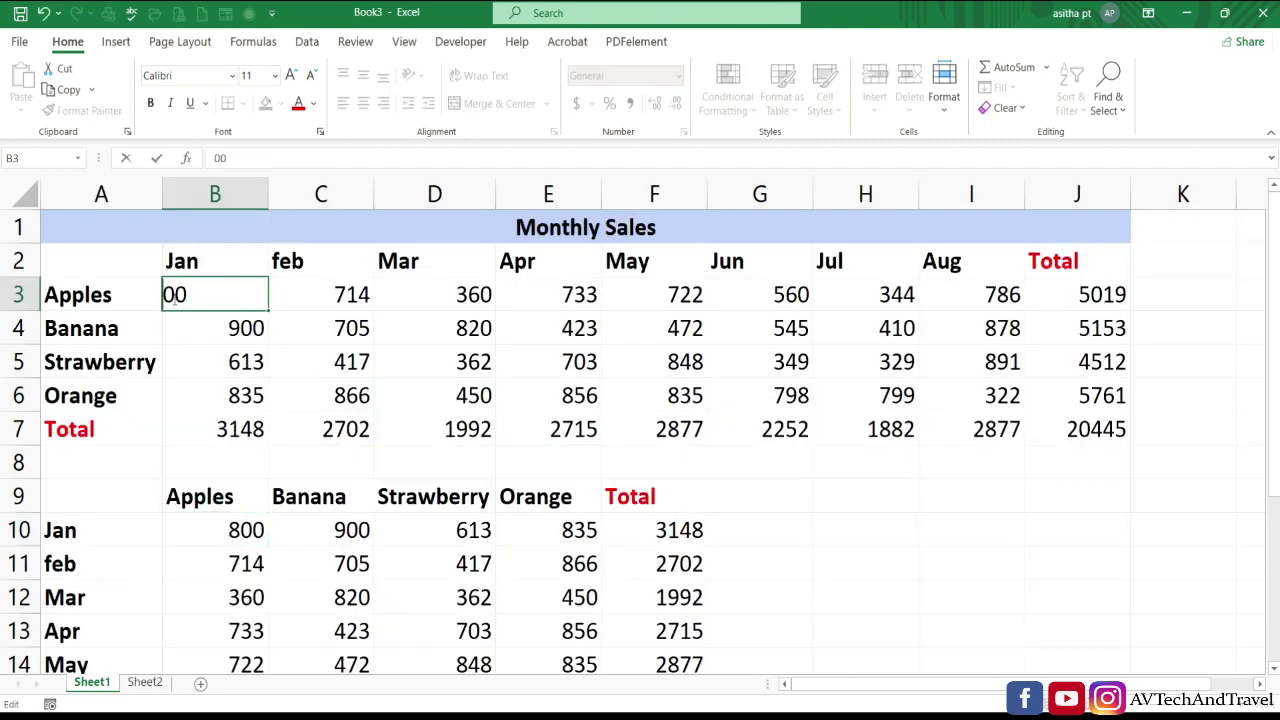
type("6")
key("Return")
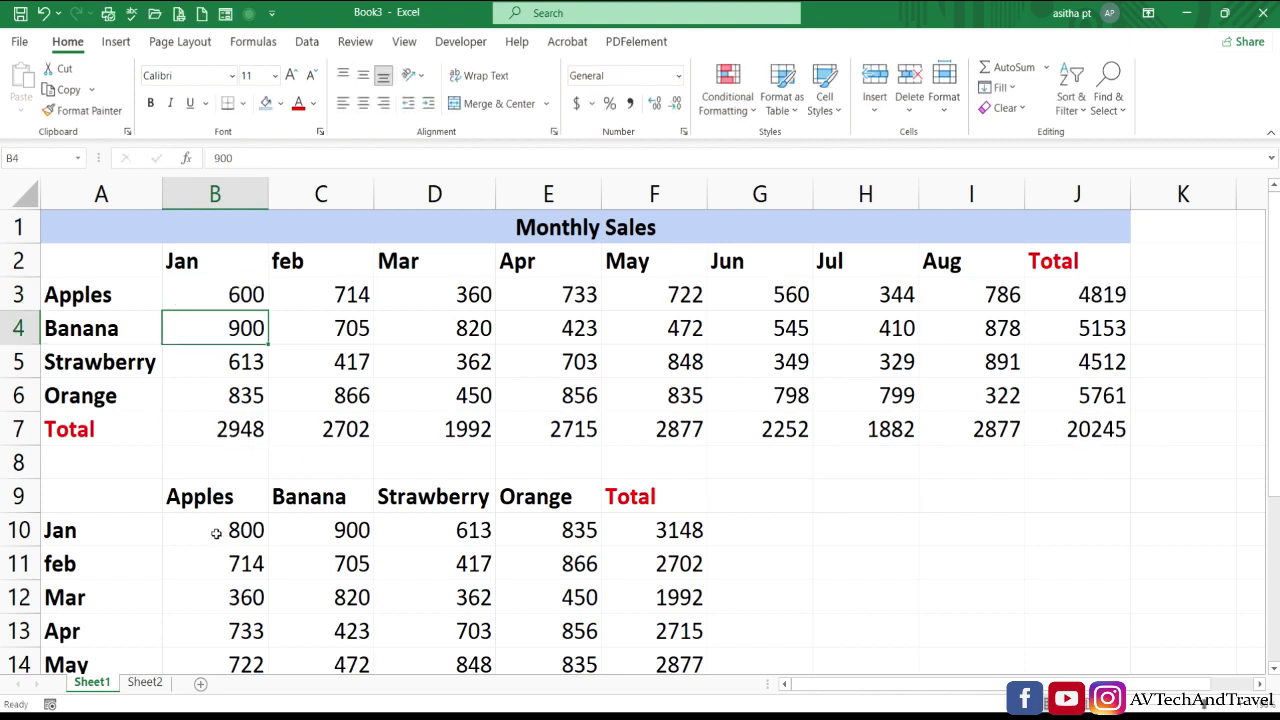
- Examine the January Apples value in B2 on Sheet2 and the TRANSPOSE formula in A1
left_click(158, 688)
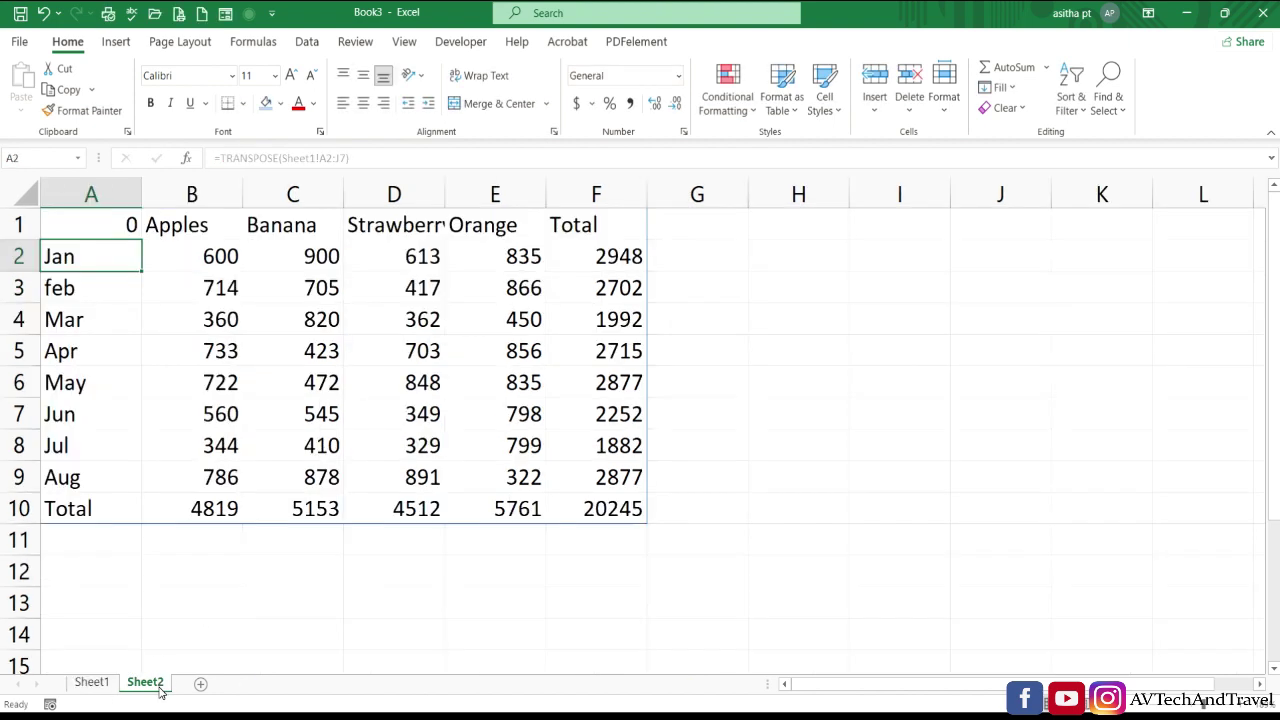
left_click(237, 256)
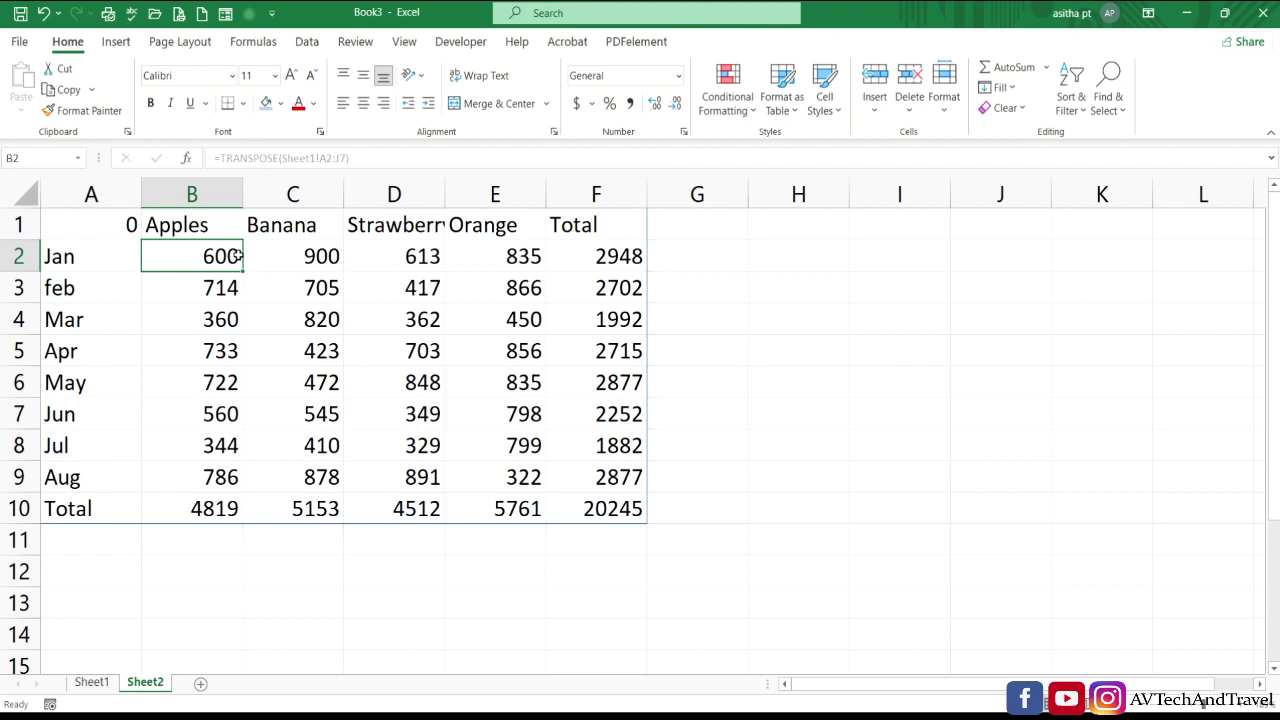
left_click(105, 225)
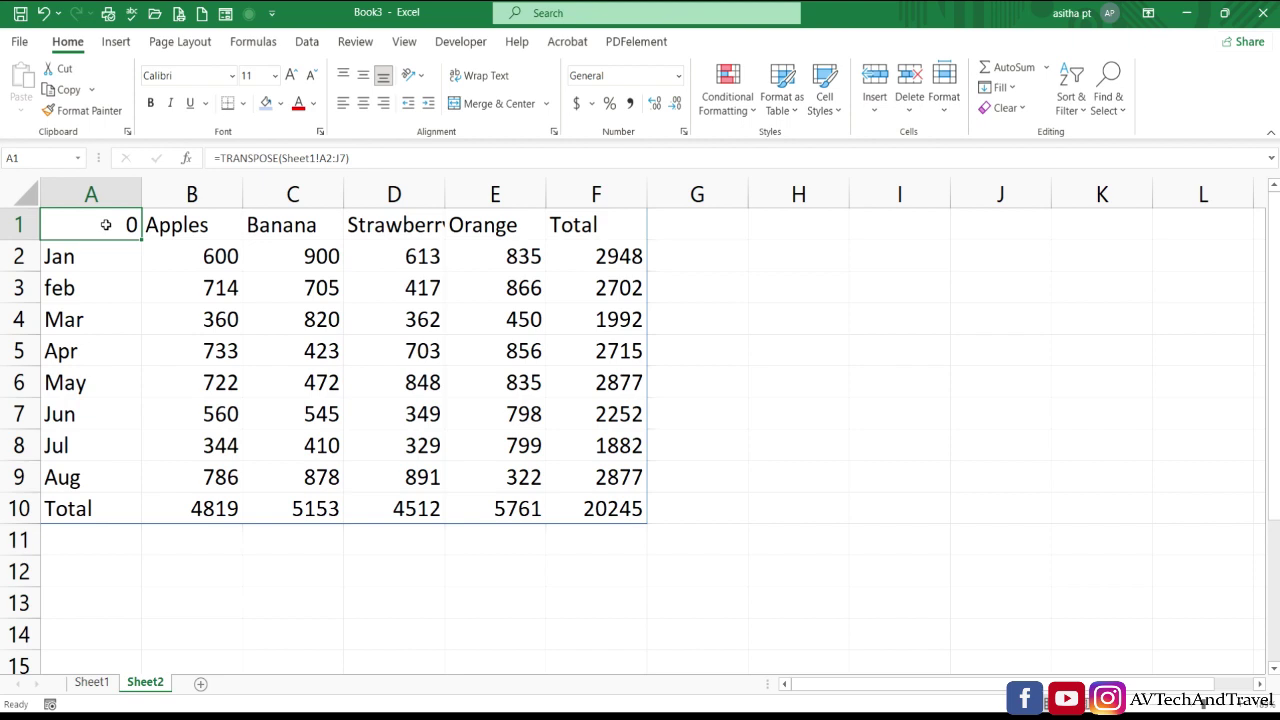
double_click(105, 225)
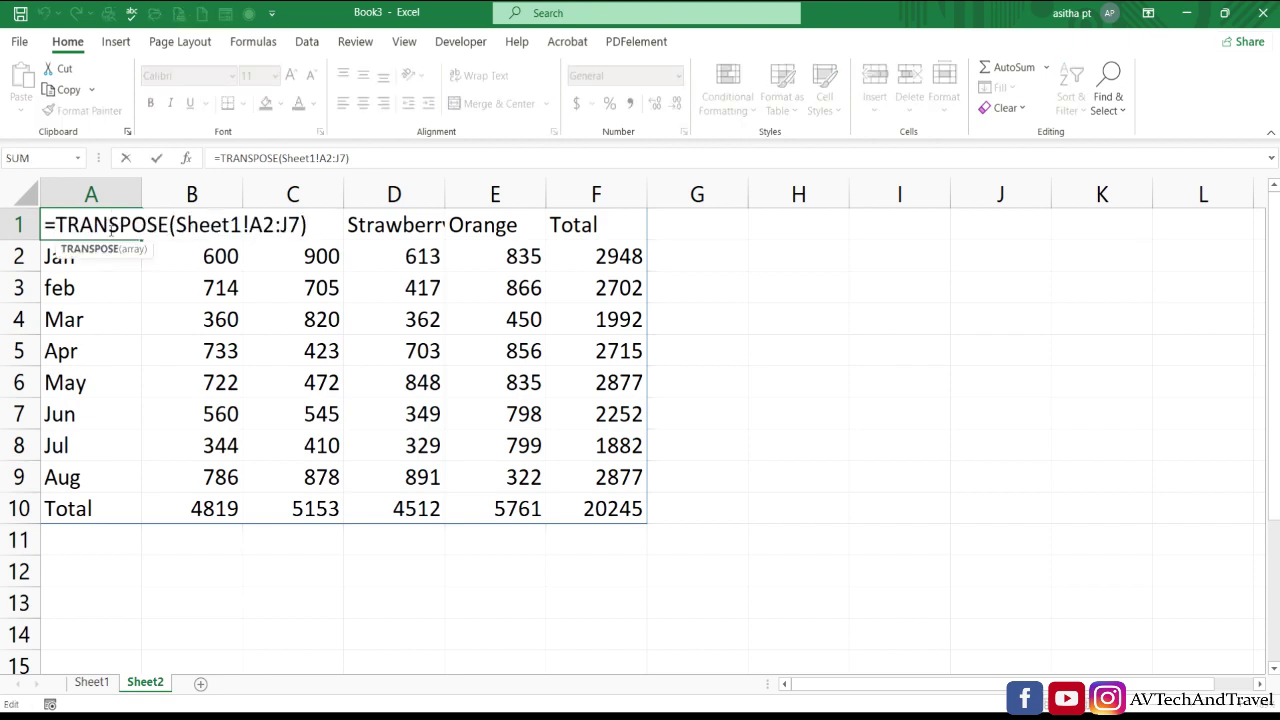
left_click(309, 227)
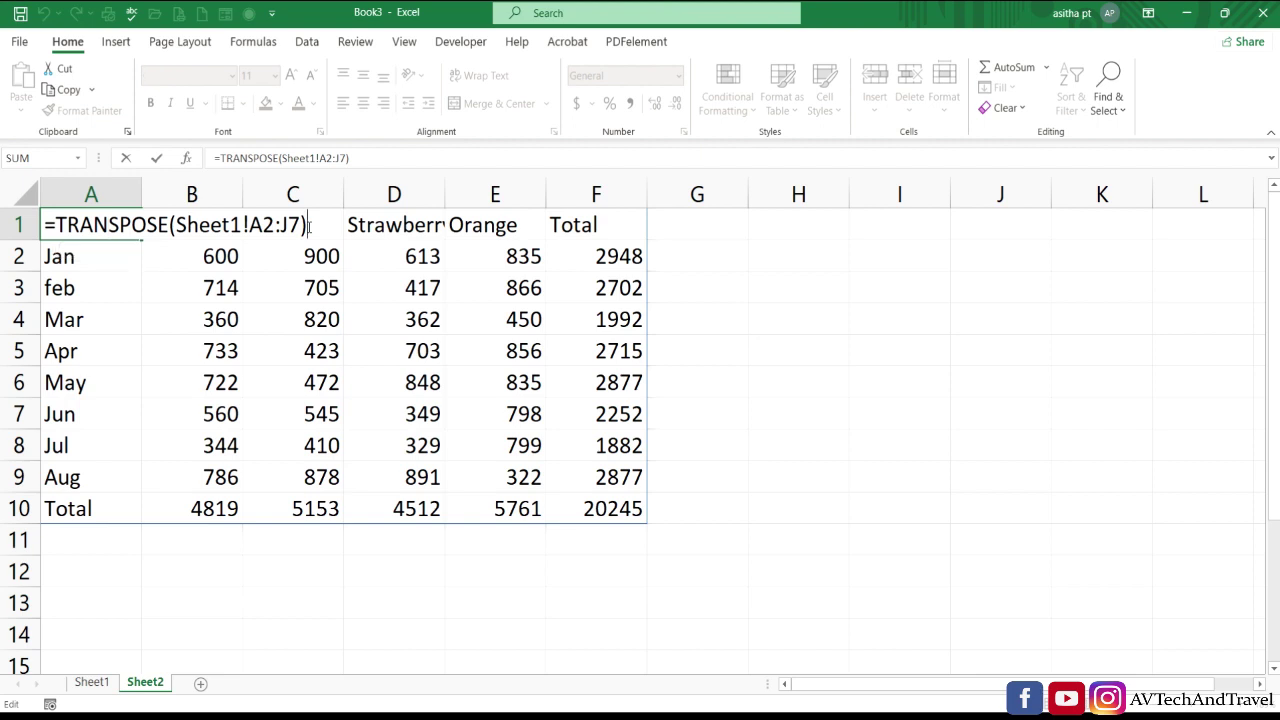
key("Return")
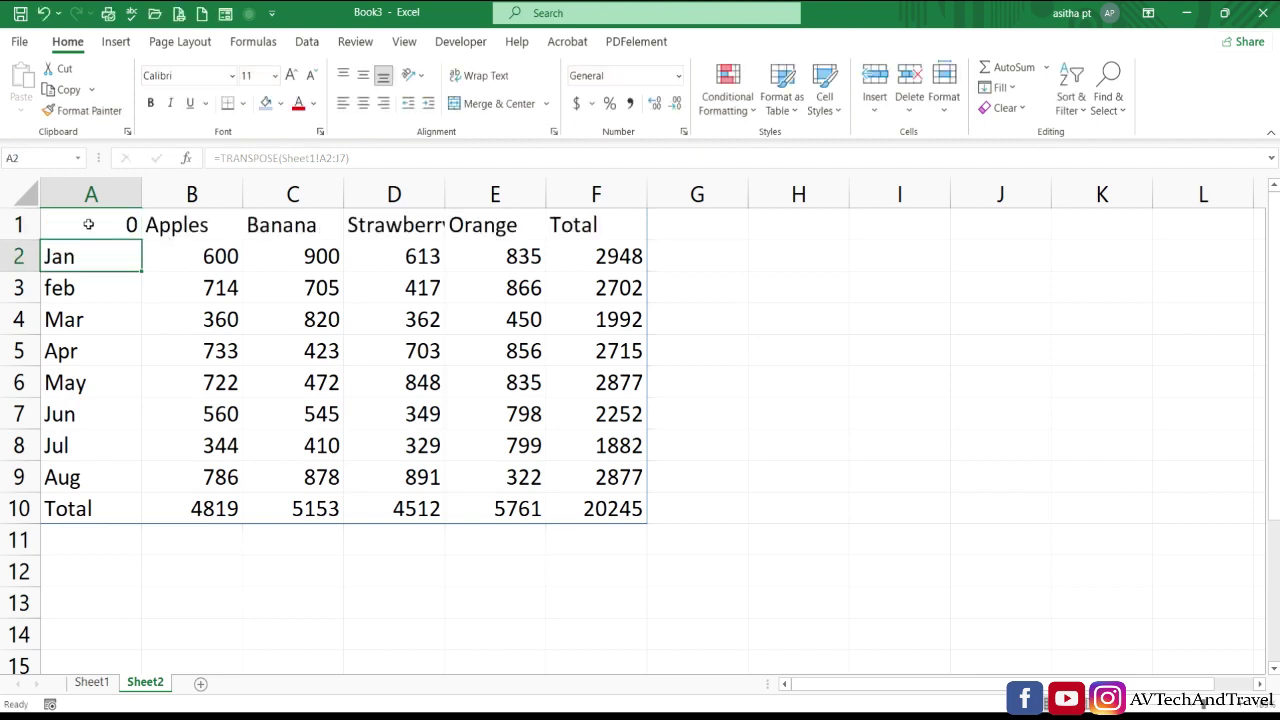
- Compare cell A1 of the transposed table on Sheet2 with the source cell A2 on Sheet1
left_click(88, 224)
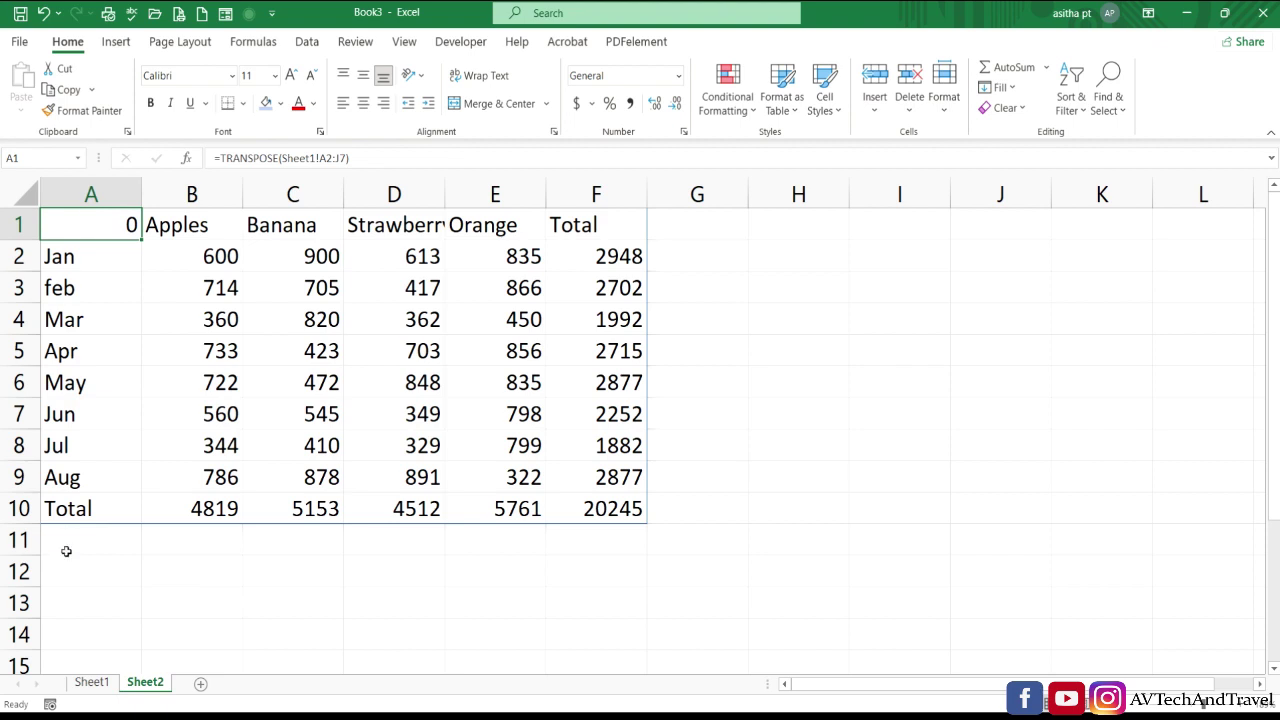
left_click(91, 682)
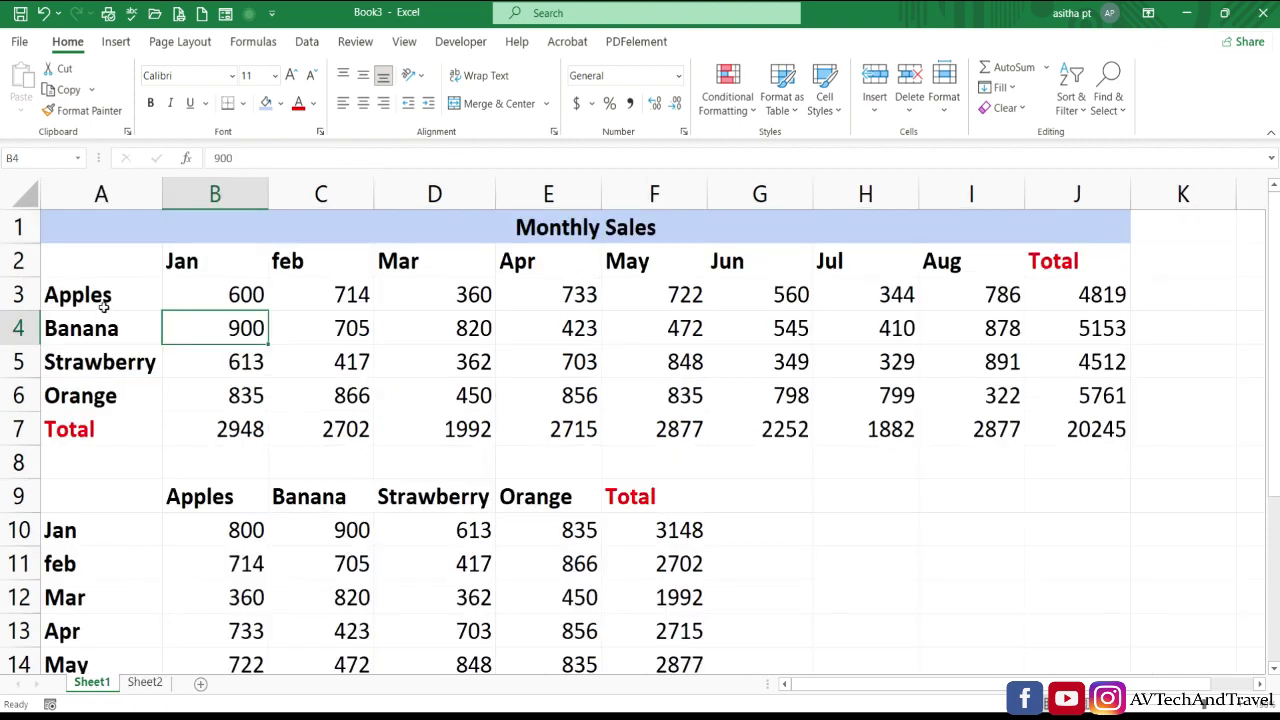
left_click(127, 271)
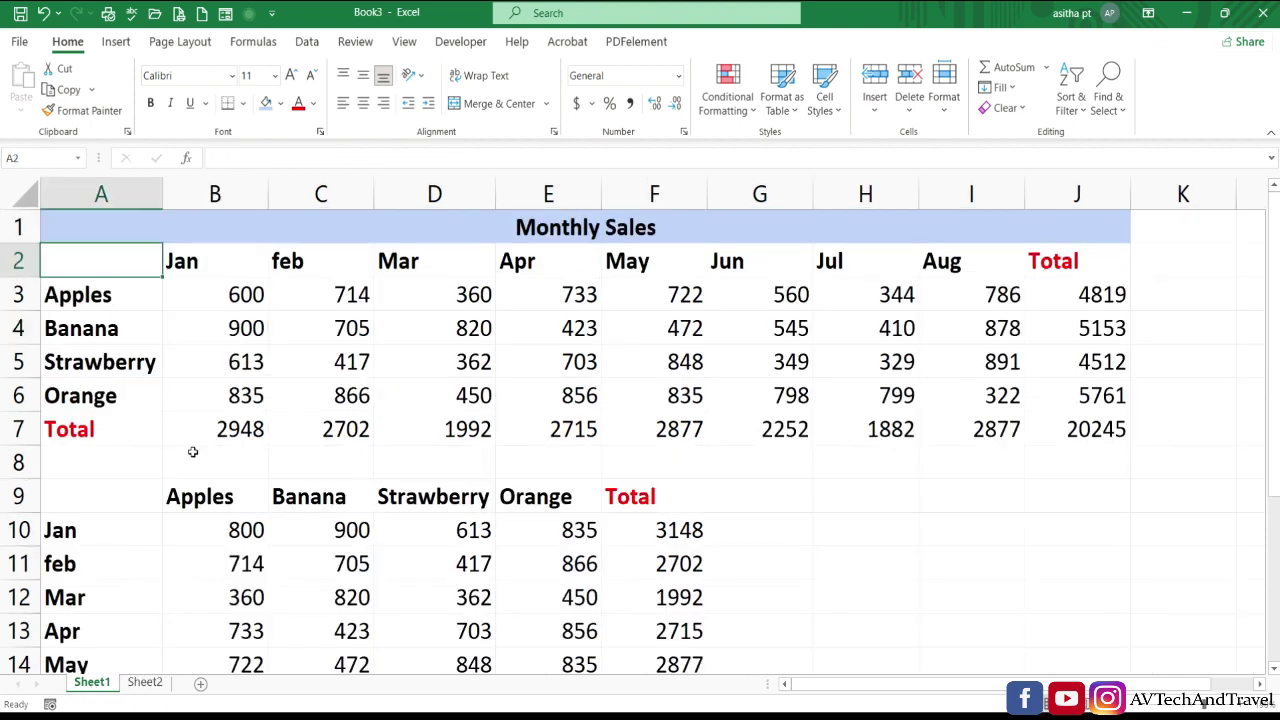
left_click(144, 683)
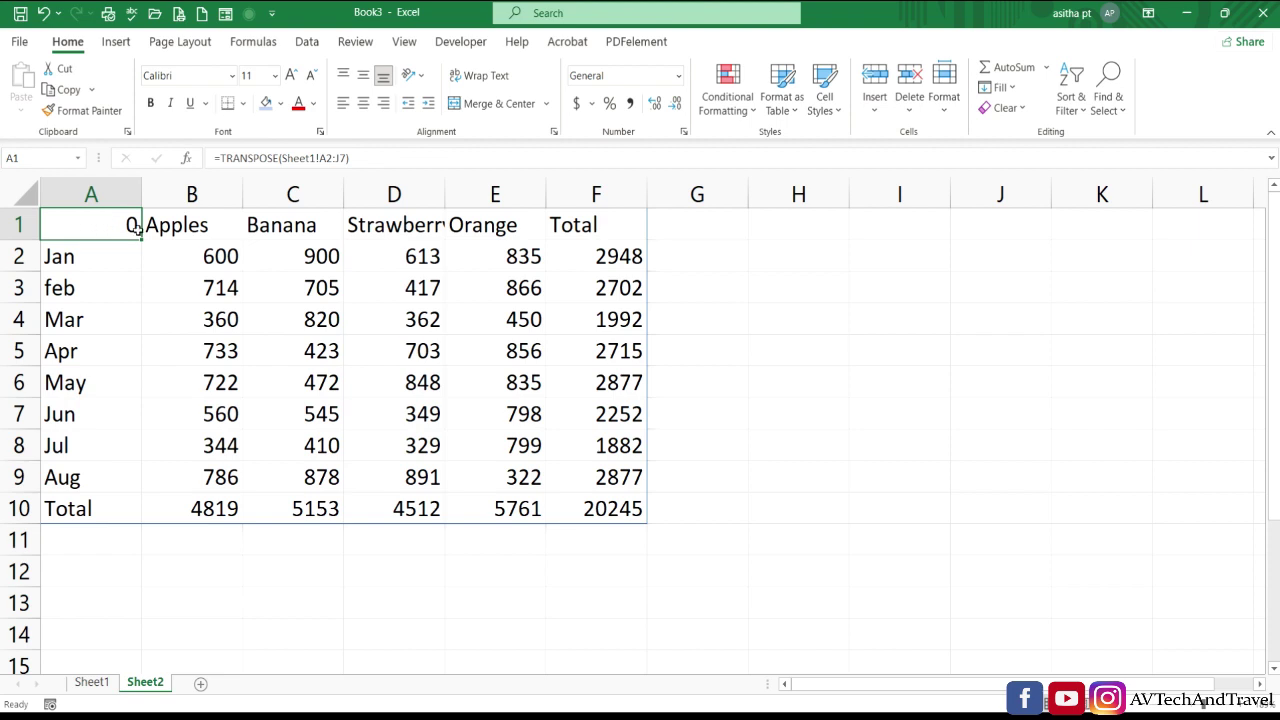
- Copy the transposed table A1:F10 from Sheet2 and paste it as links starting at A1 of a blank sheet
mouse_move(132, 228)
left_mouse_down()
mouse_move(292, 230)
mouse_move(528, 334)
mouse_move(583, 452)
mouse_move(591, 510)
left_mouse_up()
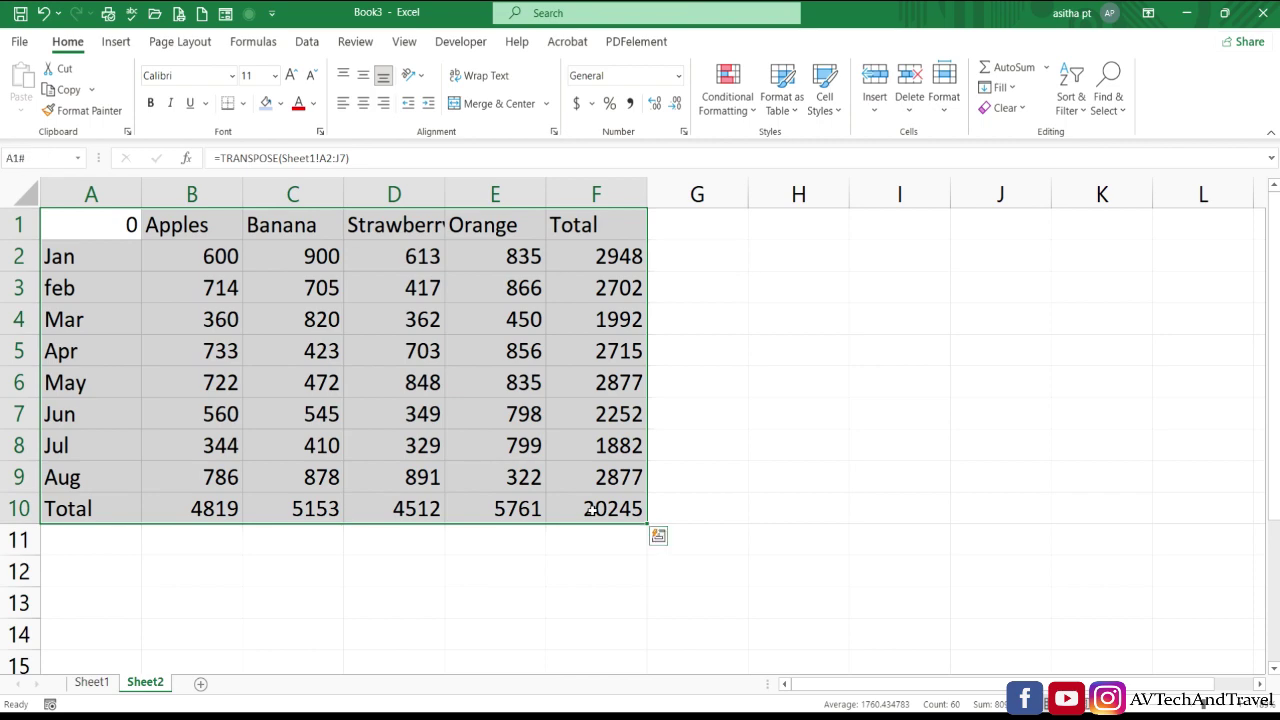
key("ctrl+c")
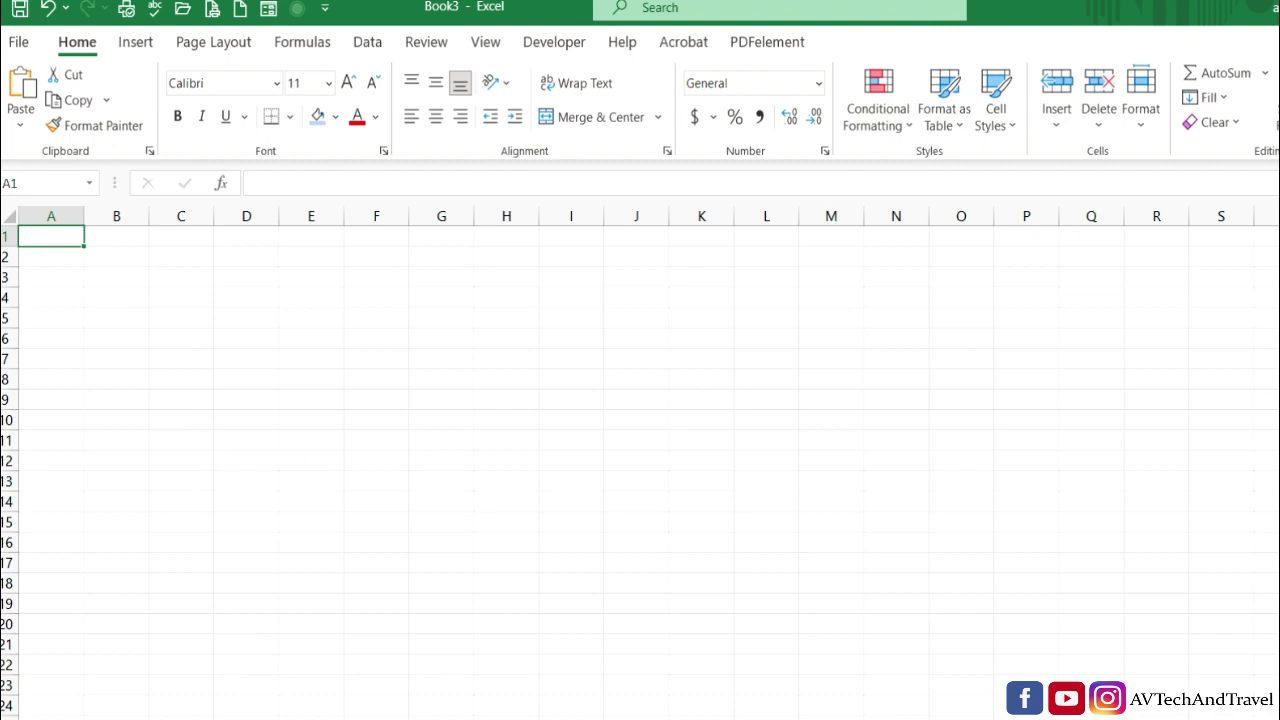
left_click(1279, 719)
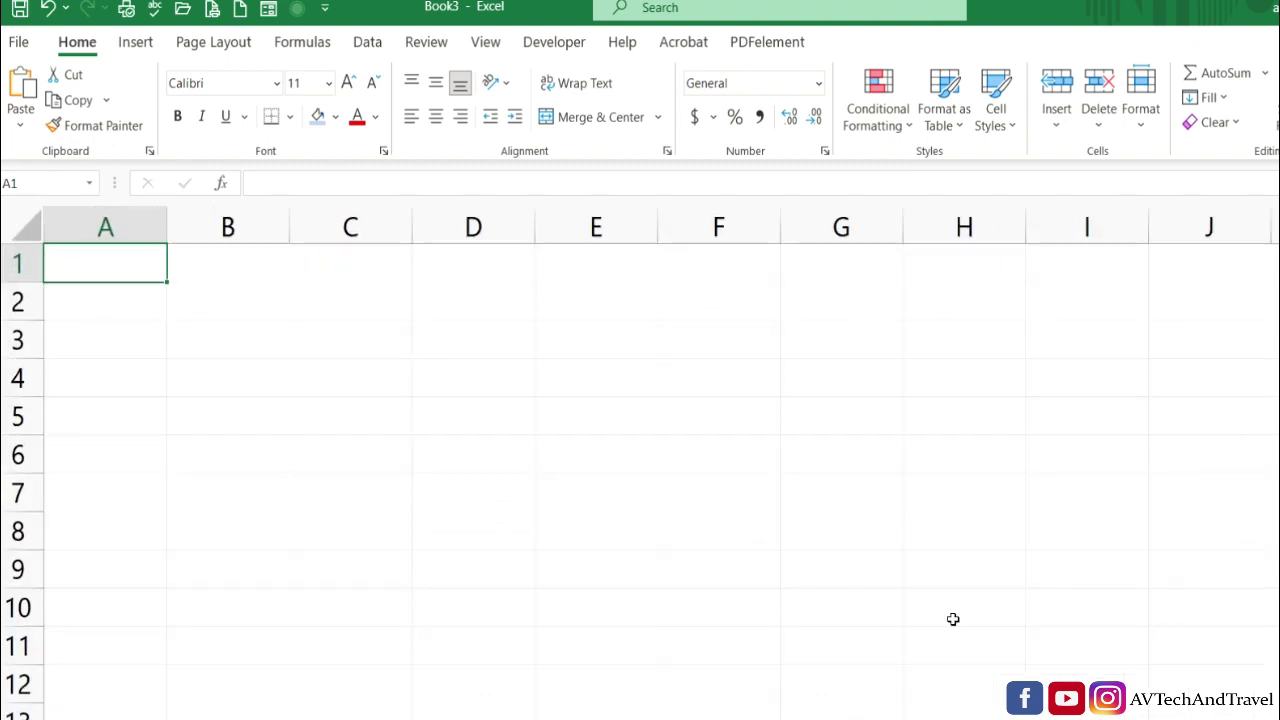
left_click(22, 118)
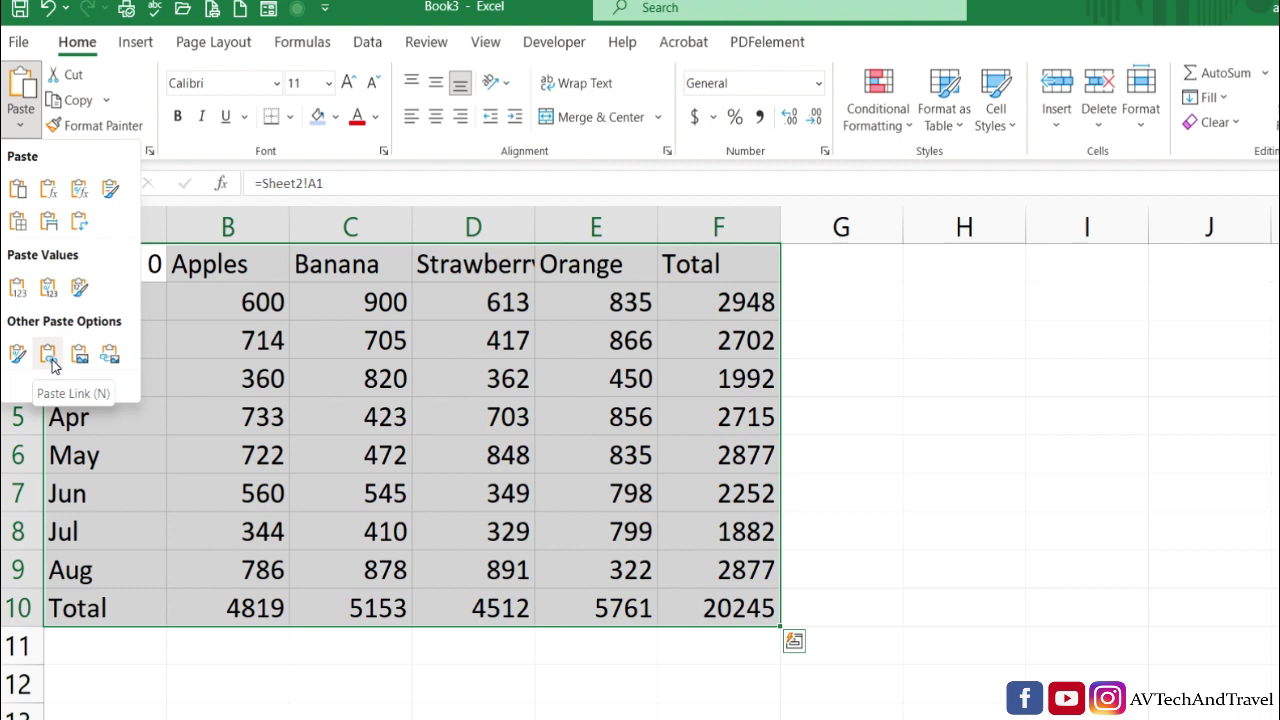
left_click(49, 356)
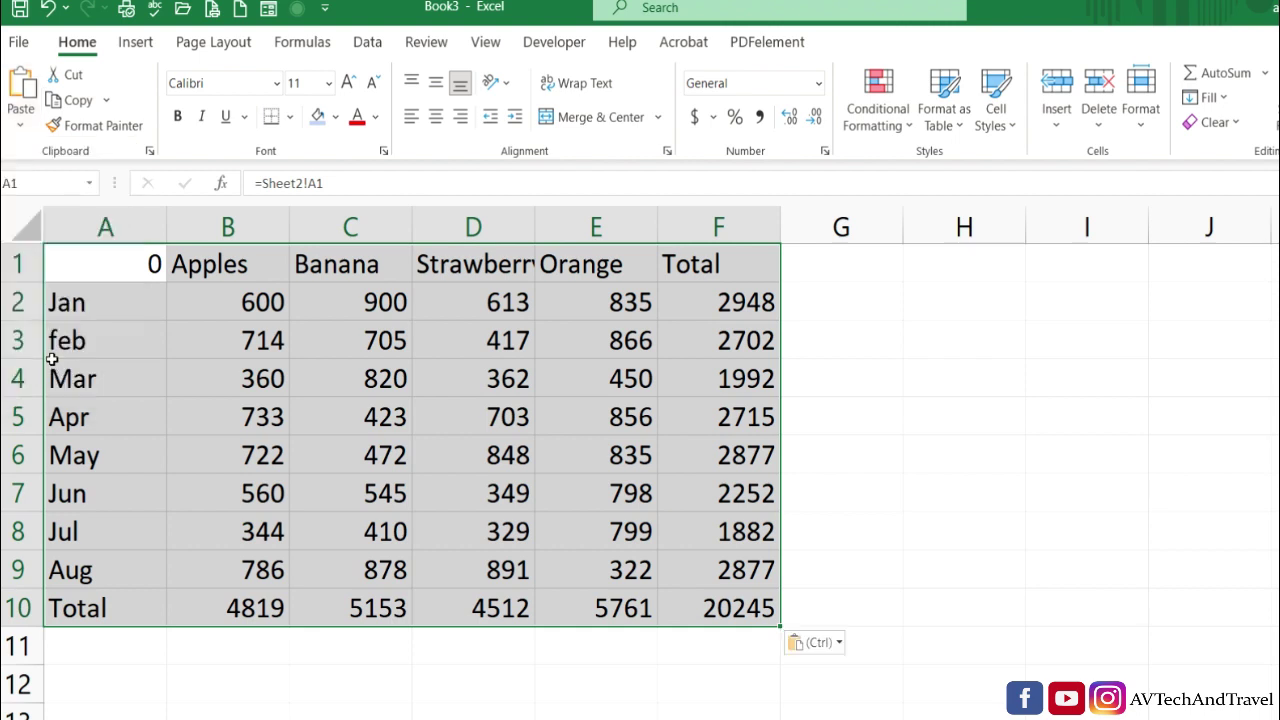
- Clear the contents of cell A1 in the linked copy of the transposed table
left_click(233, 417)
left_click(135, 267)
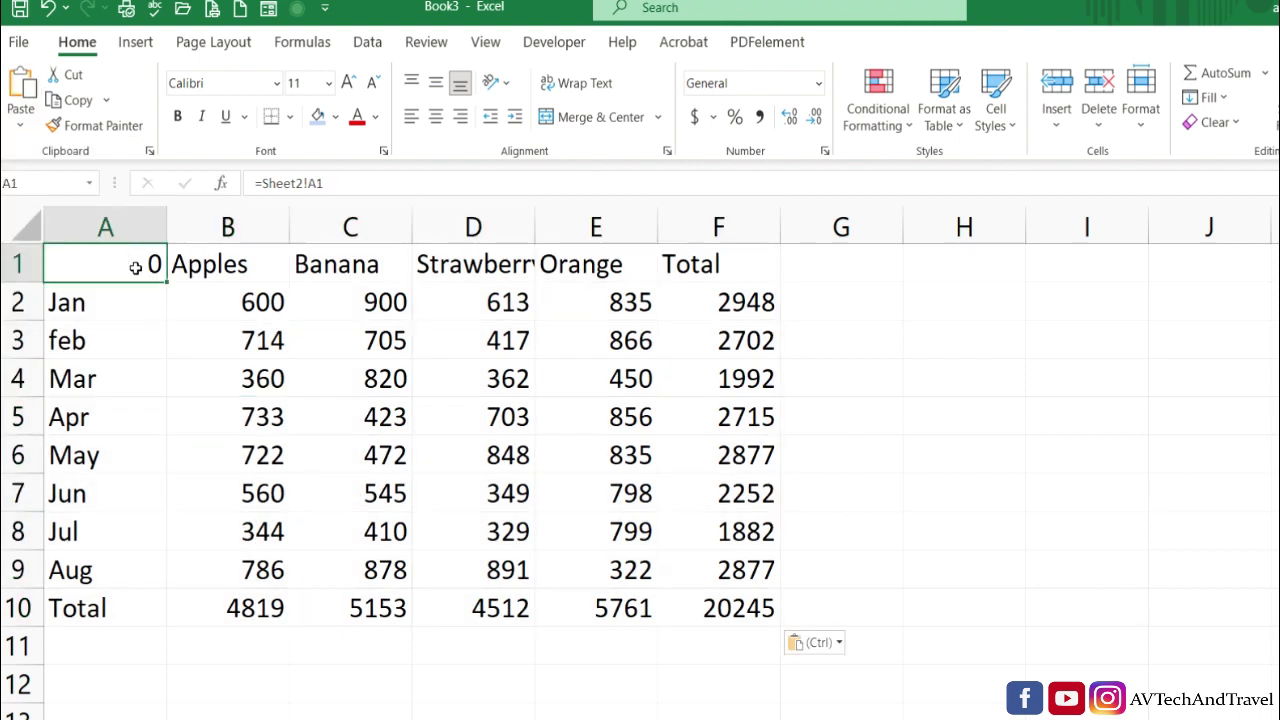
key("Delete")
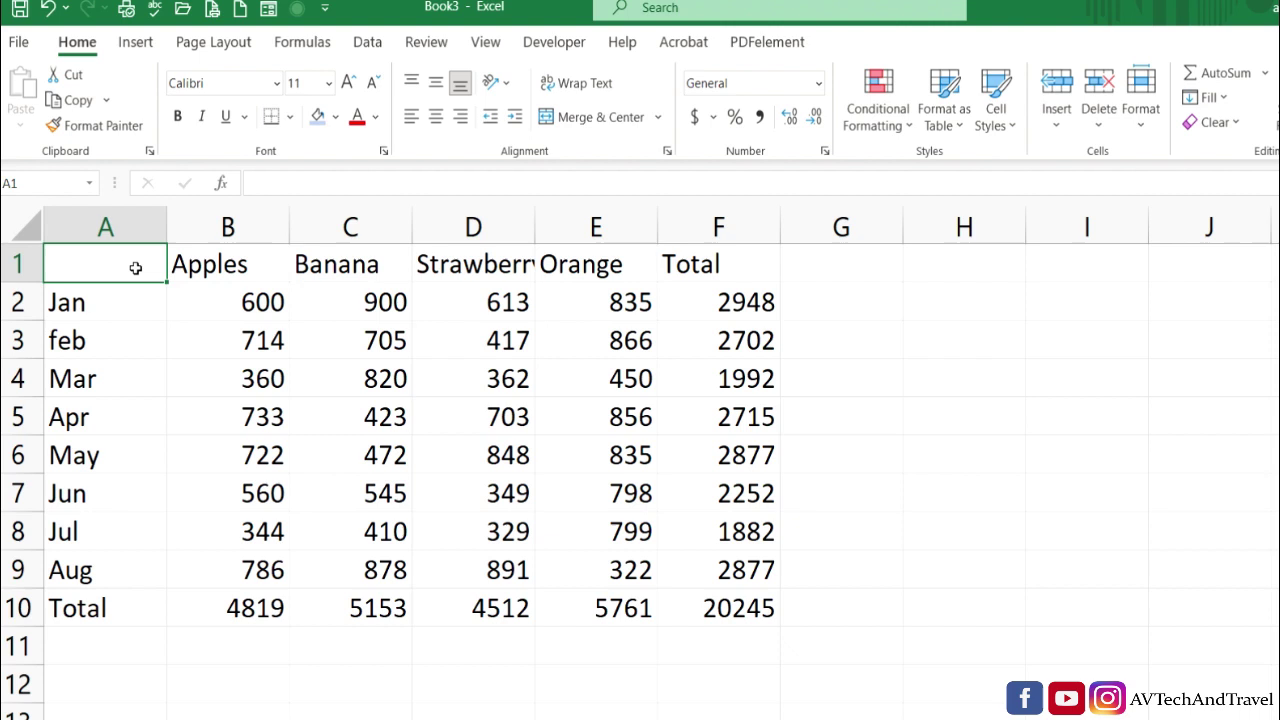
left_click(398, 416)
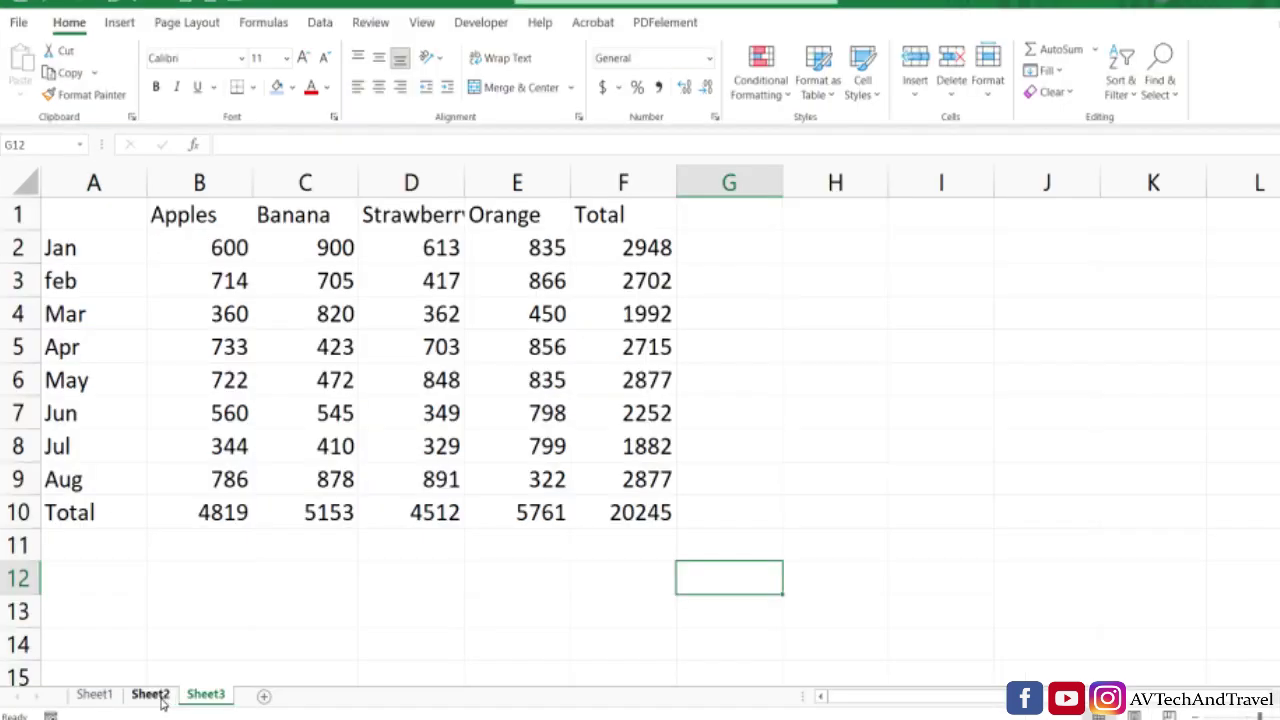
- Try to clear cell A1 holding the TRANSPOSE formula on Sheet2, and undo the deletion
left_click(150, 695)
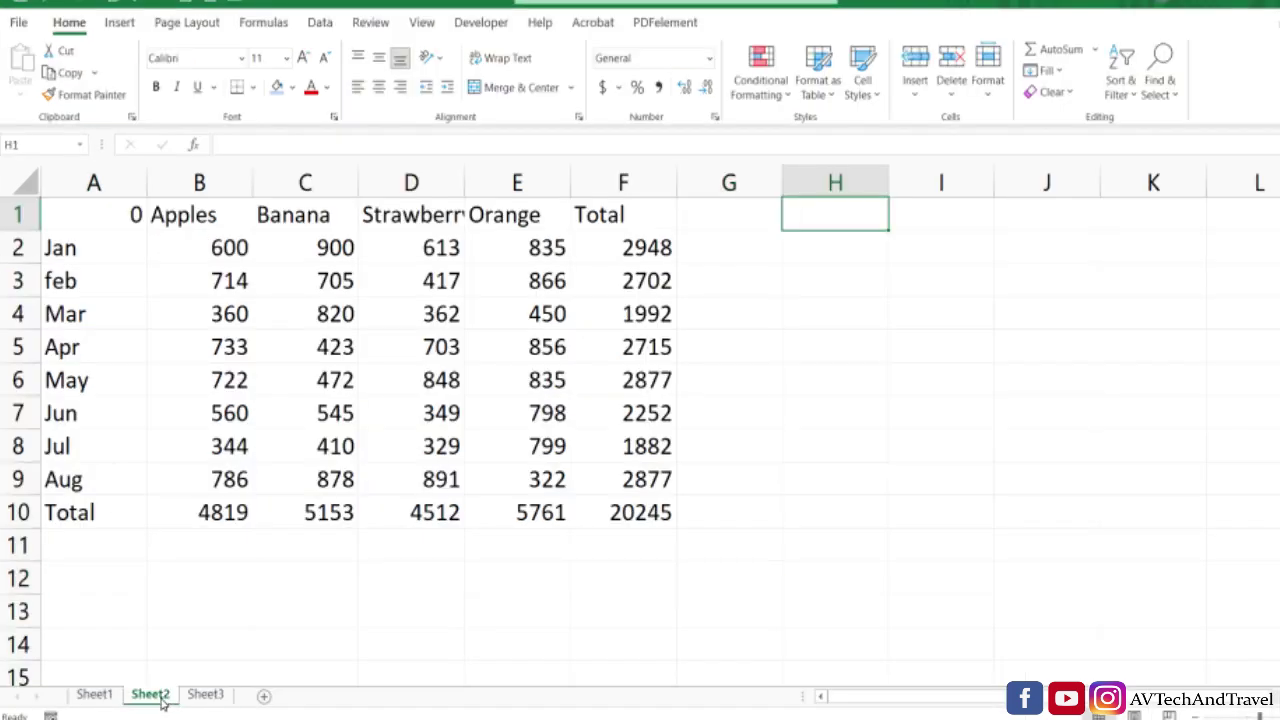
left_click(131, 222)
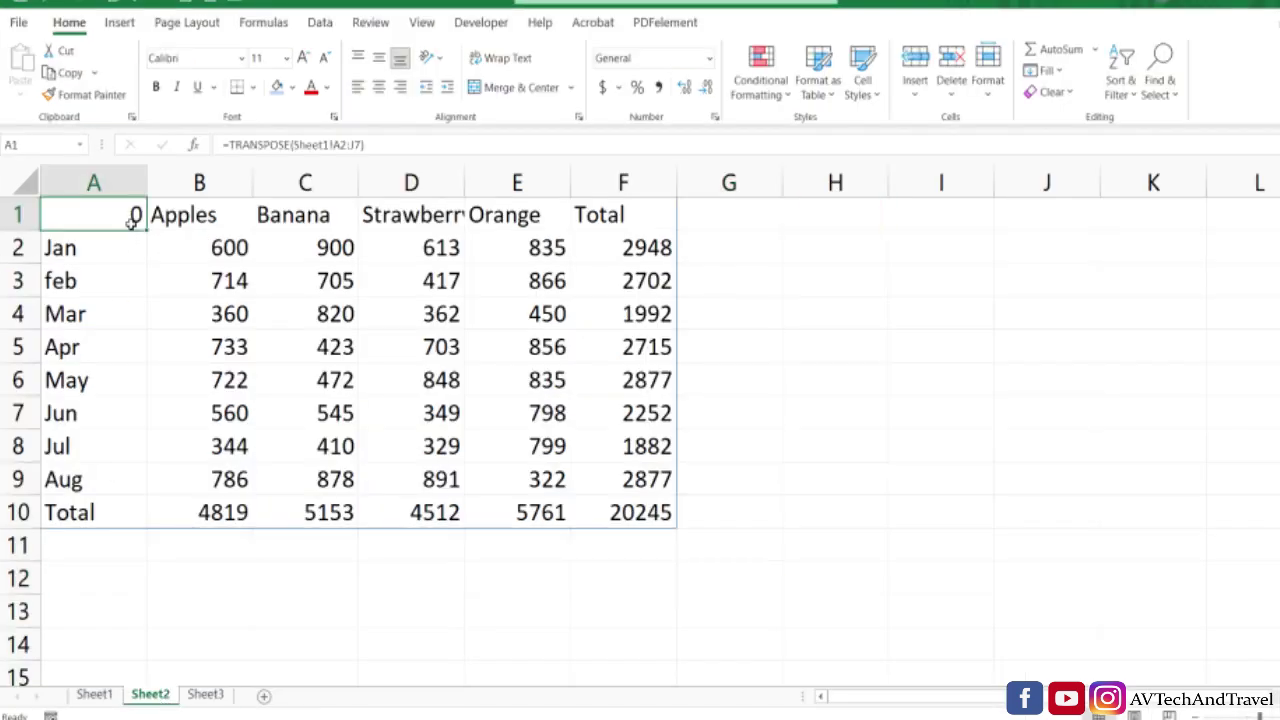
key("Delete")
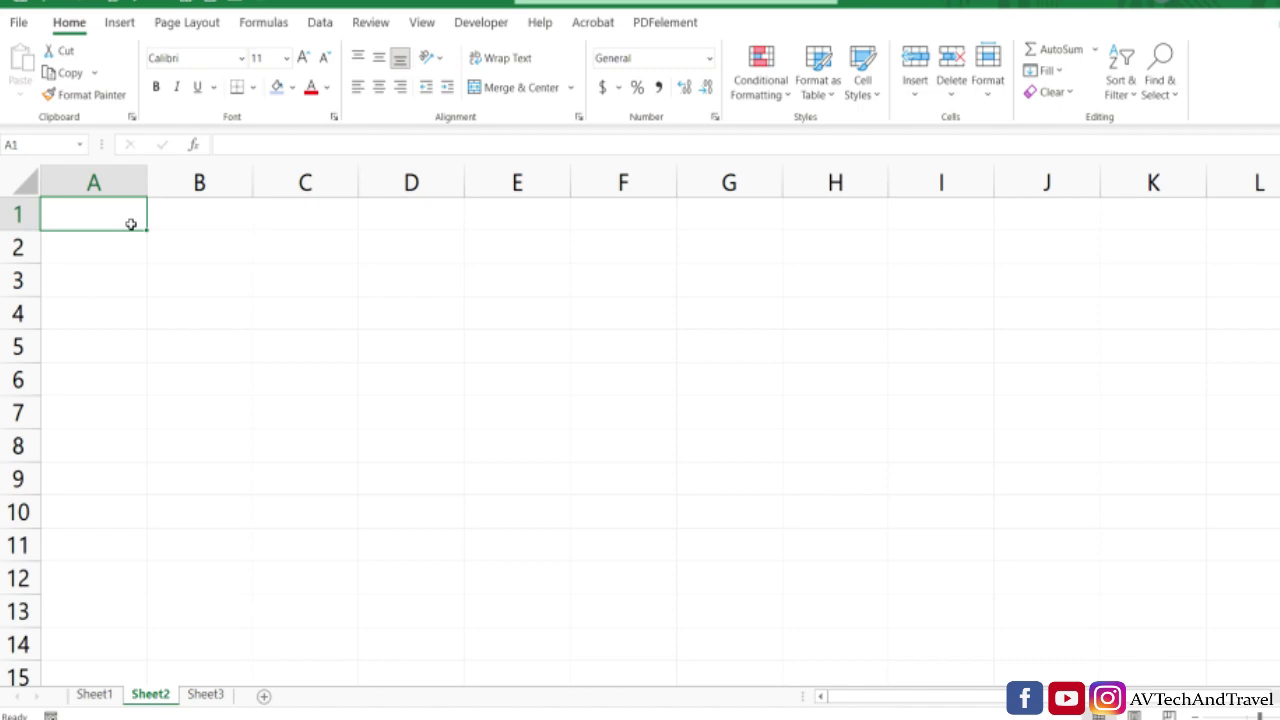
key("ctrl+z")
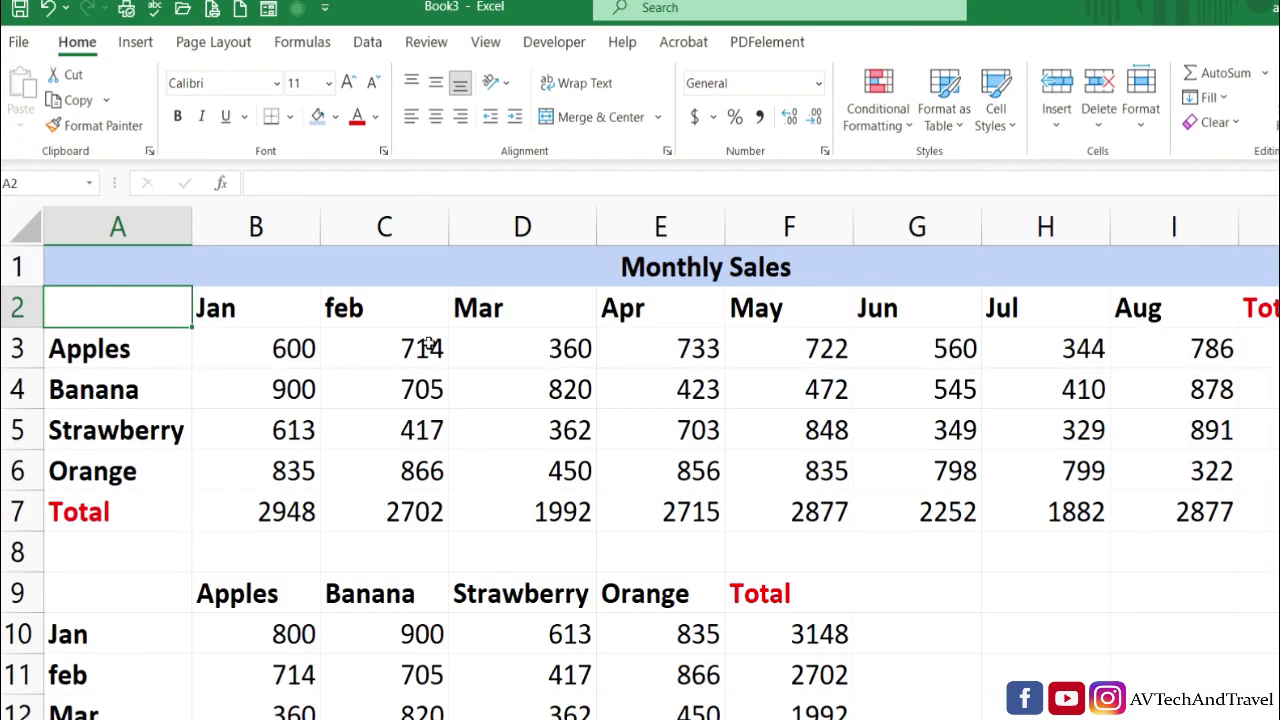
- Set the January Banana value in Sheet1 cell B4 to 400 and check it in the linked copy on Sheet4
left_click(430, 345)
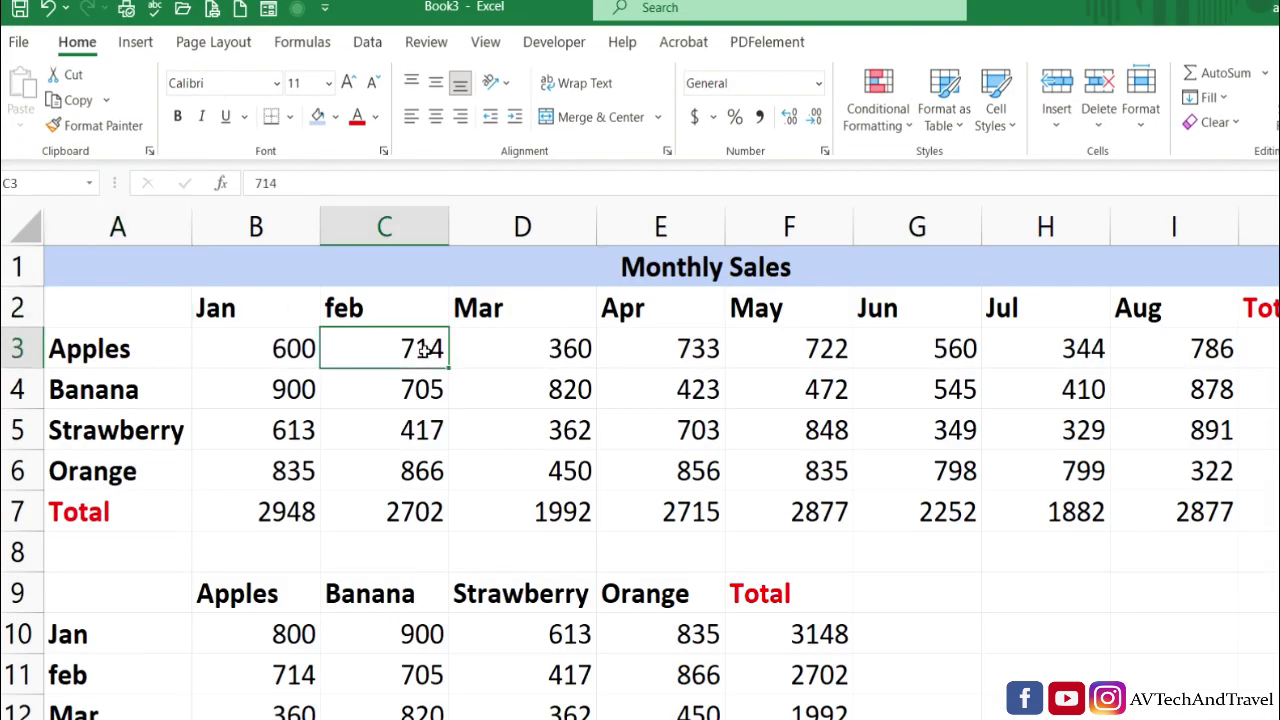
double_click(289, 391)
key("BackSpace")
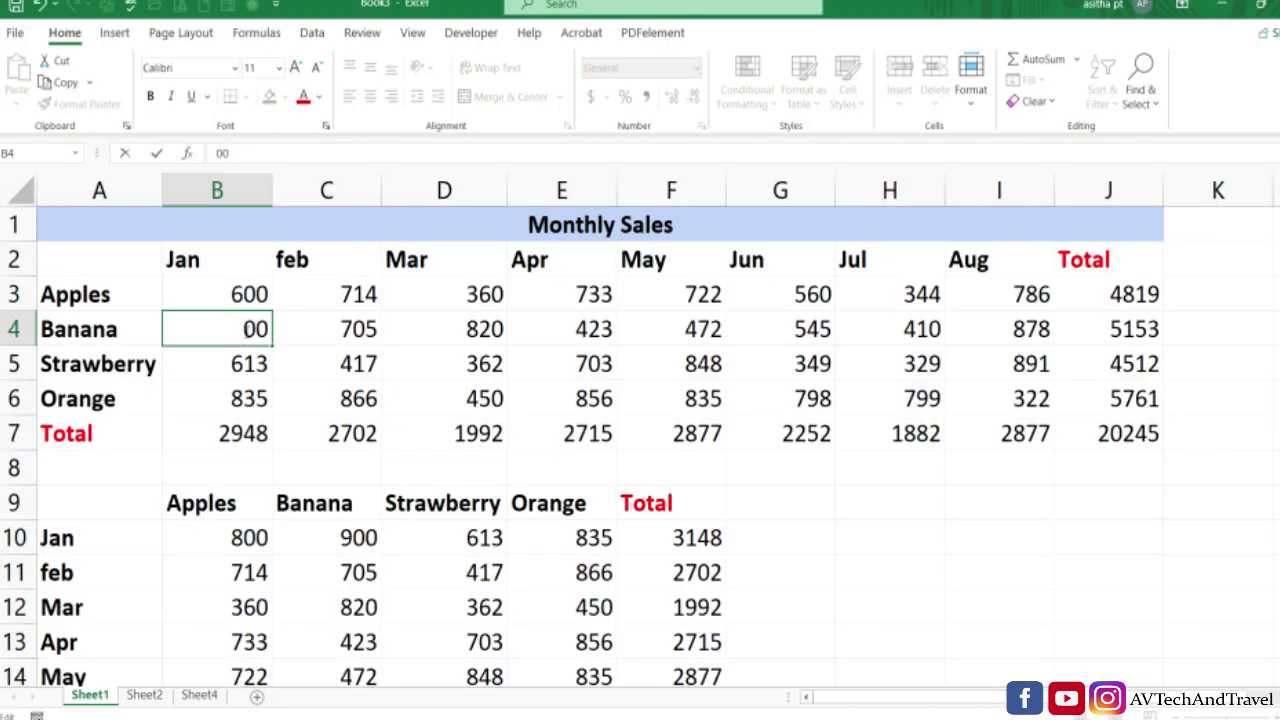
type("4")
key("Return")
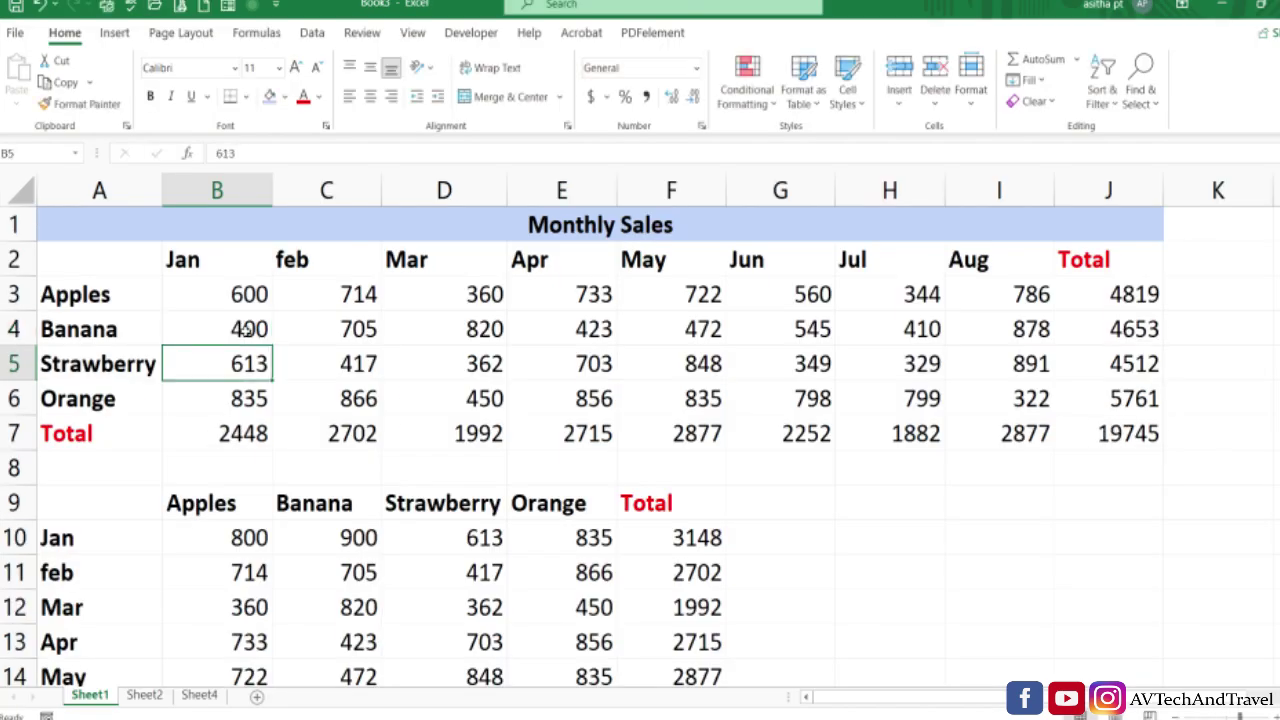
left_click(199, 695)
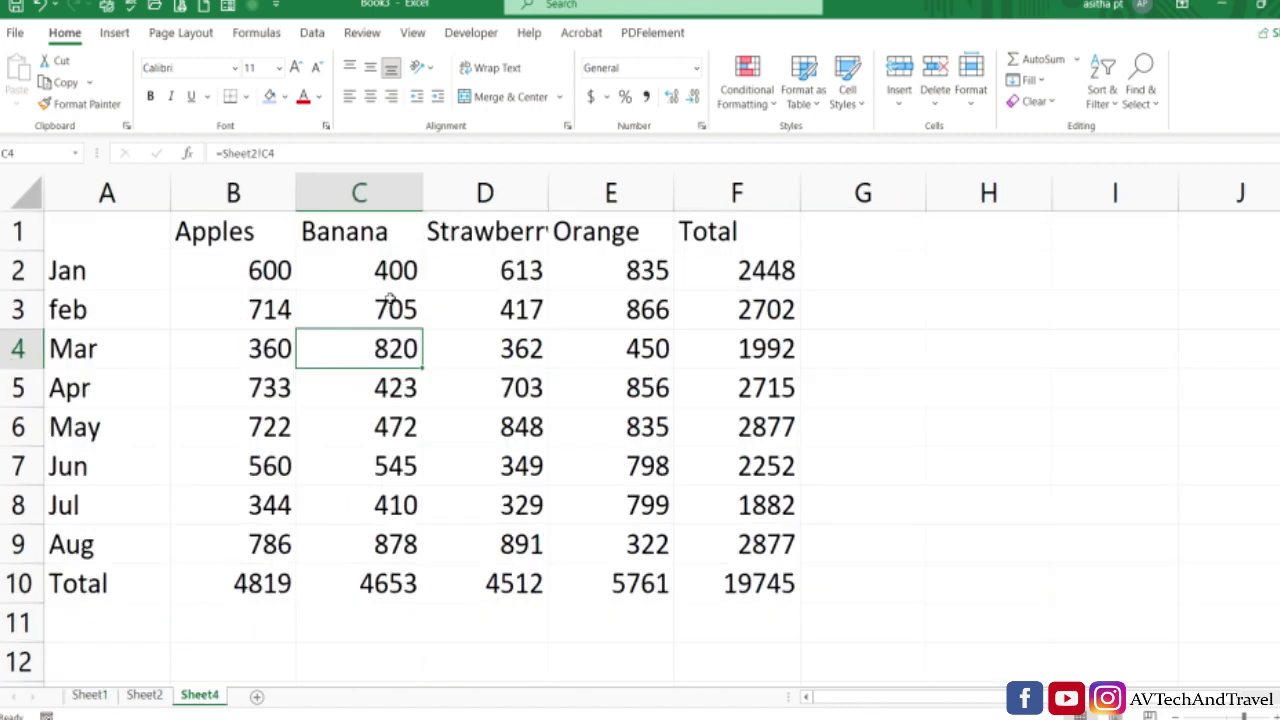
left_click(413, 280)
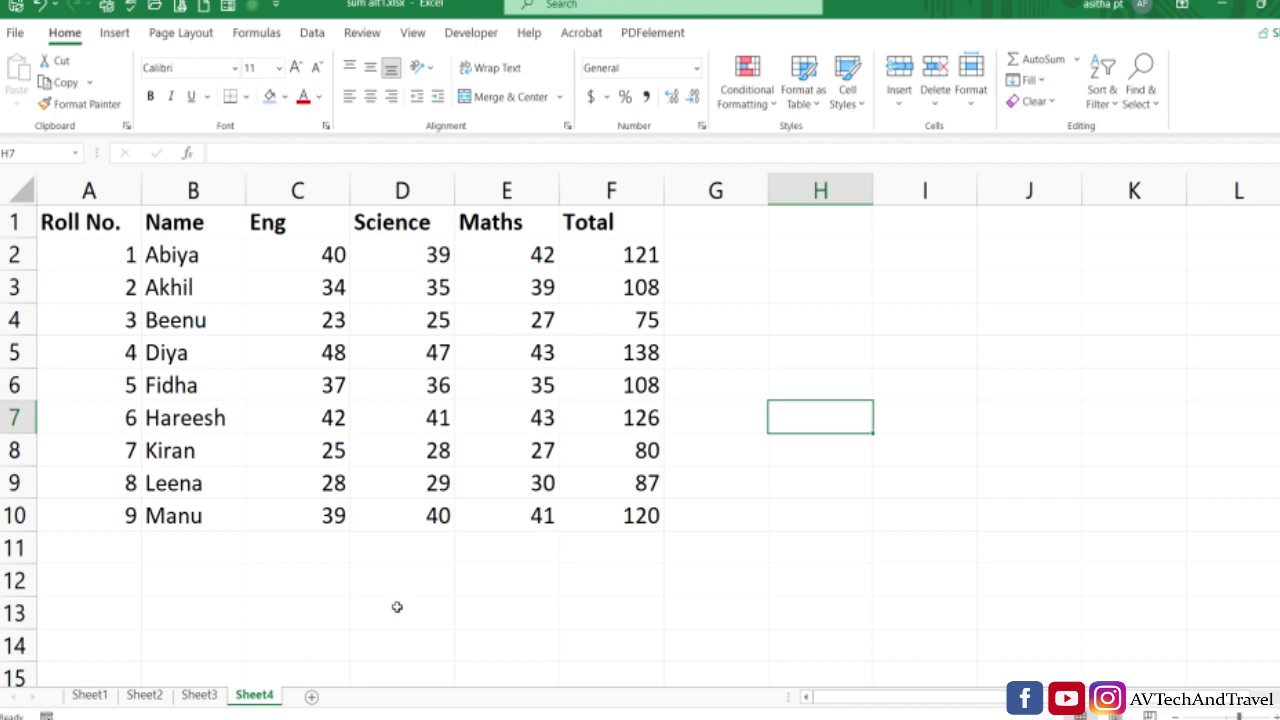
- Enter a TRANSPOSE formula in H1 of the student marks sheet referencing the range A1:F10
left_click(85, 227)
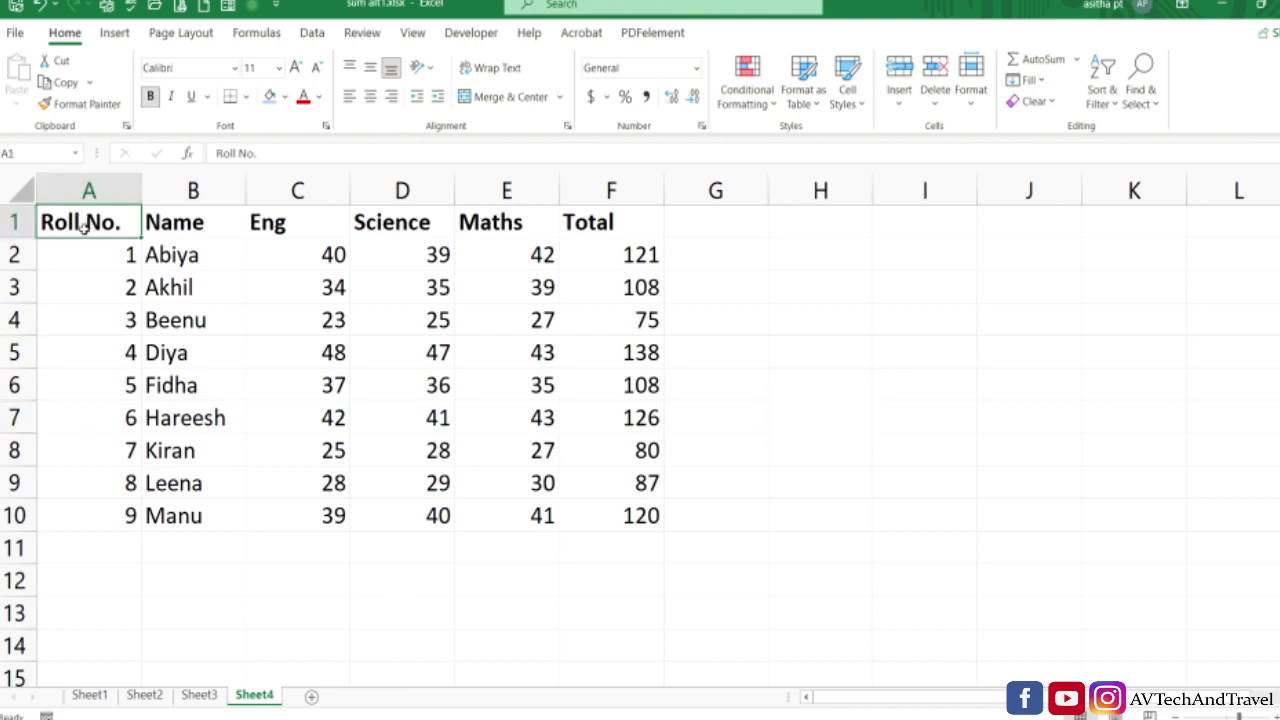
left_click_drag(105, 215, 650, 512)
left_click(401, 580)
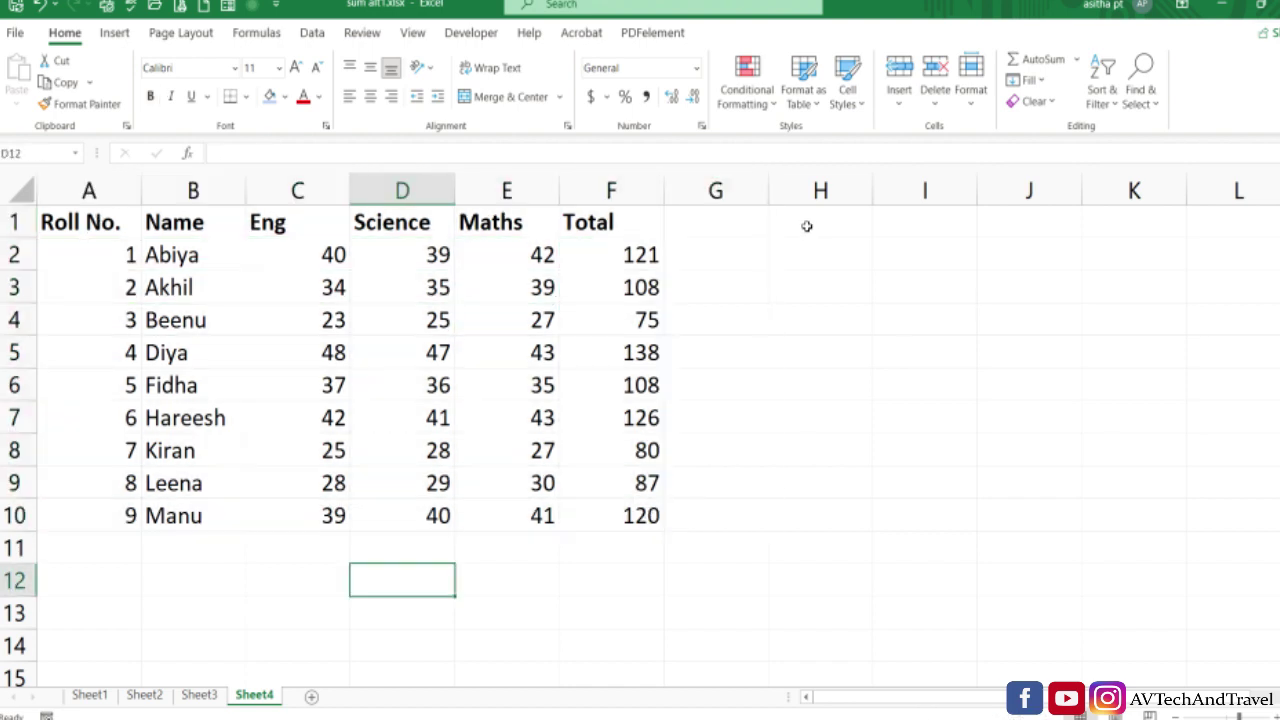
double_click(805, 225)
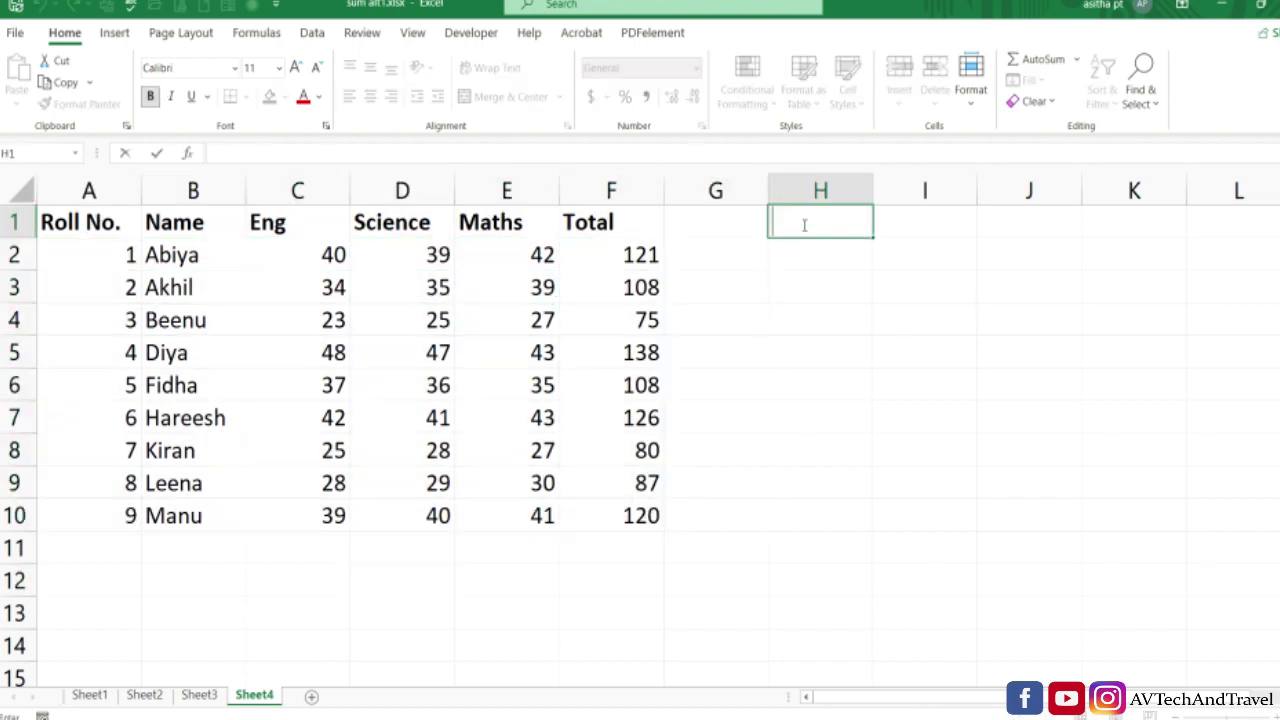
type("=tra")
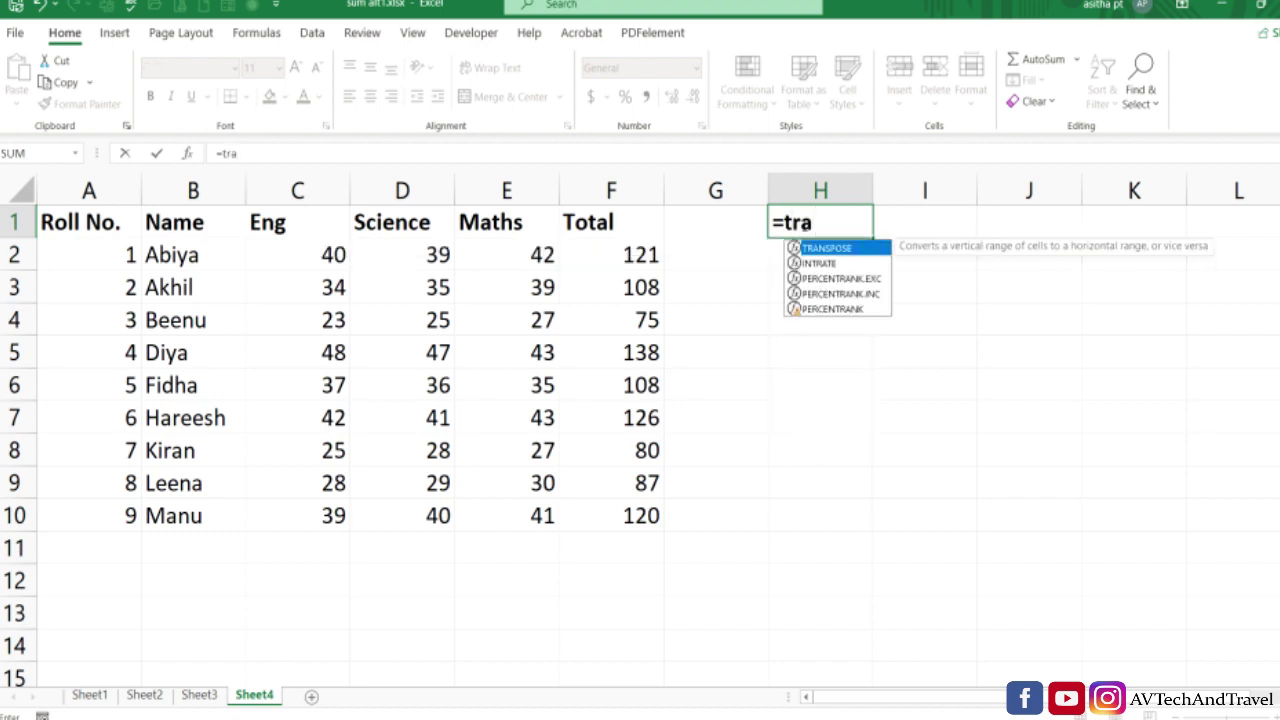
key("Tab")
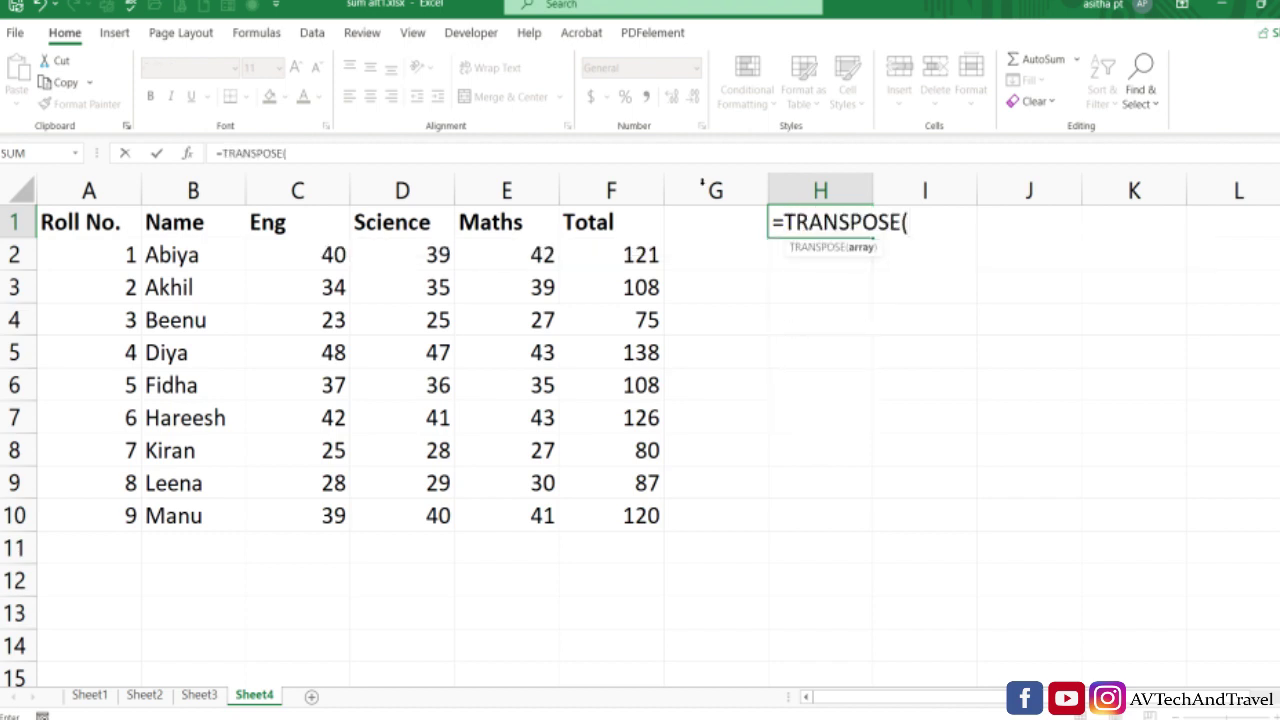
left_click_drag(80, 222, 400, 288)
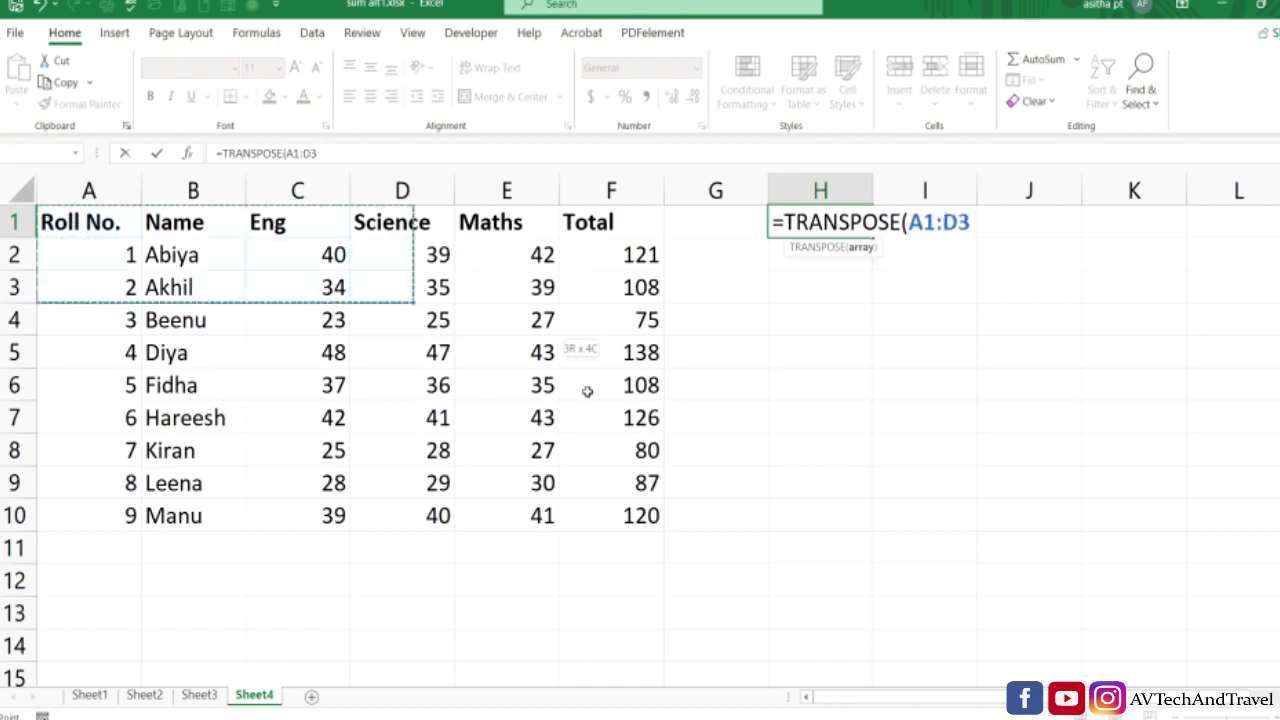
left_click_drag(587, 391, 617, 512)
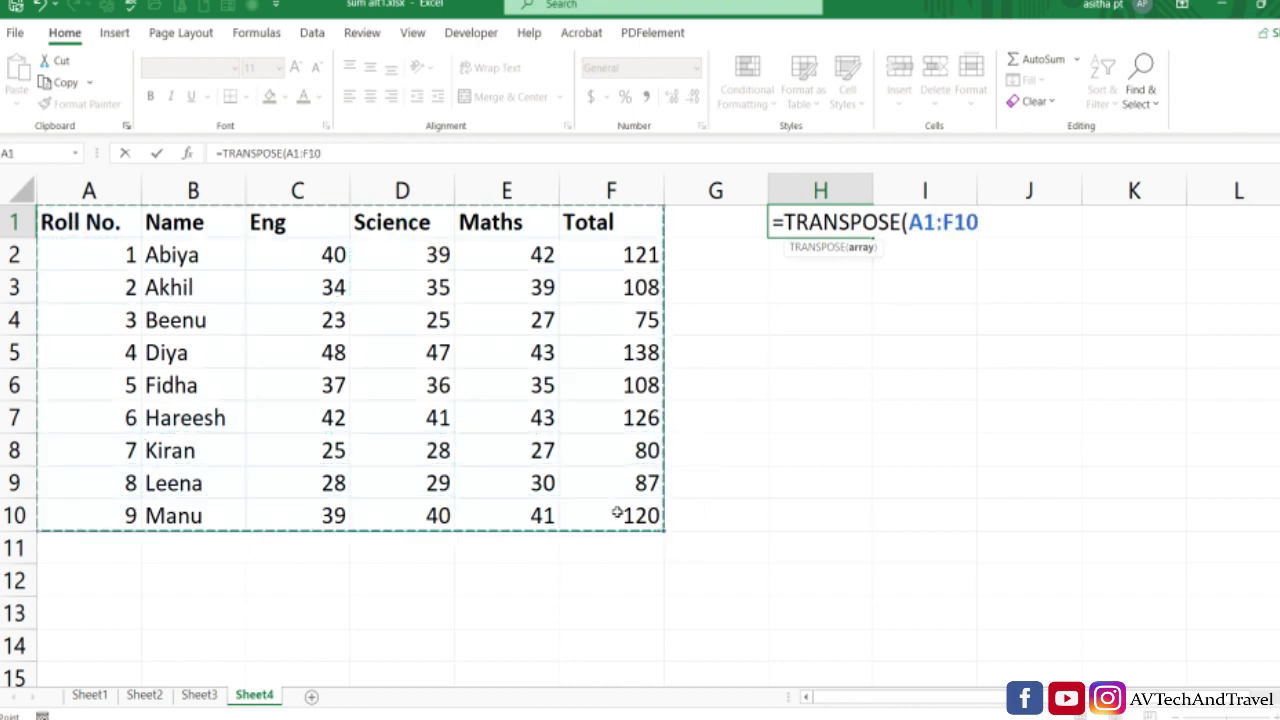
type(")")
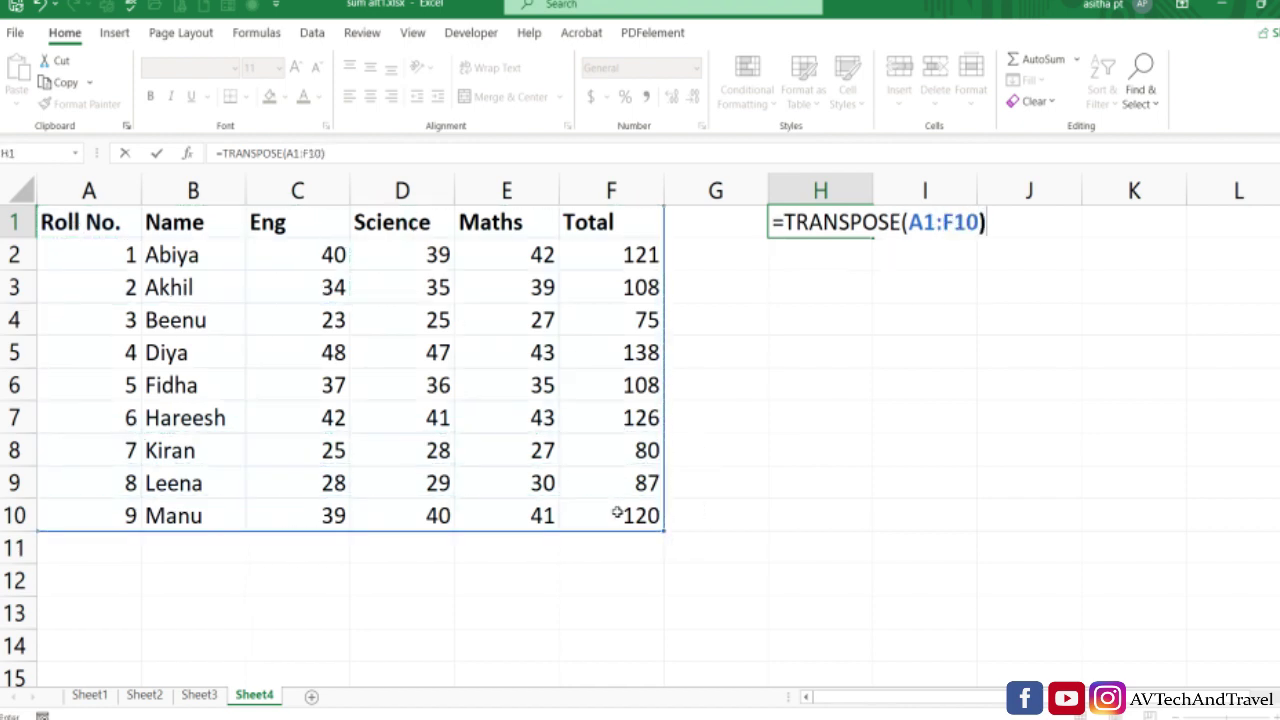
key("Return")
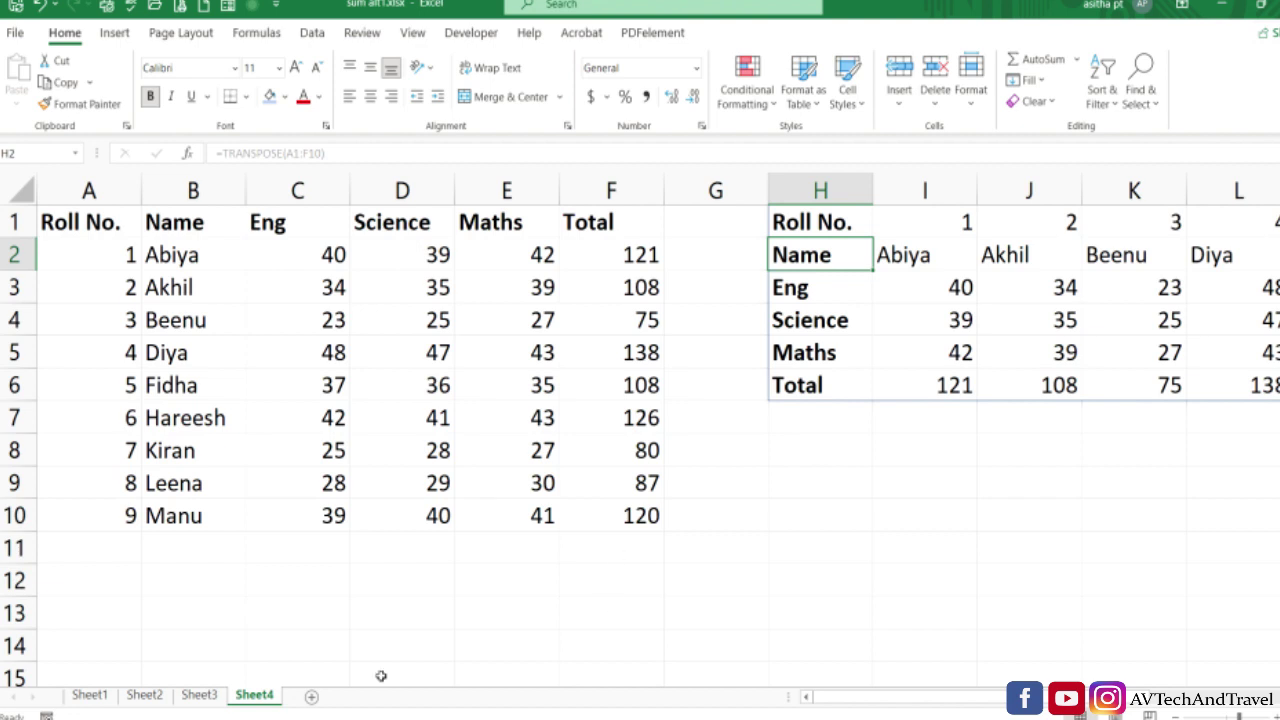
- Examine the transposed marks table and the TRANSPOSE formula in H1
left_click_drag(847, 704, 1041, 714)
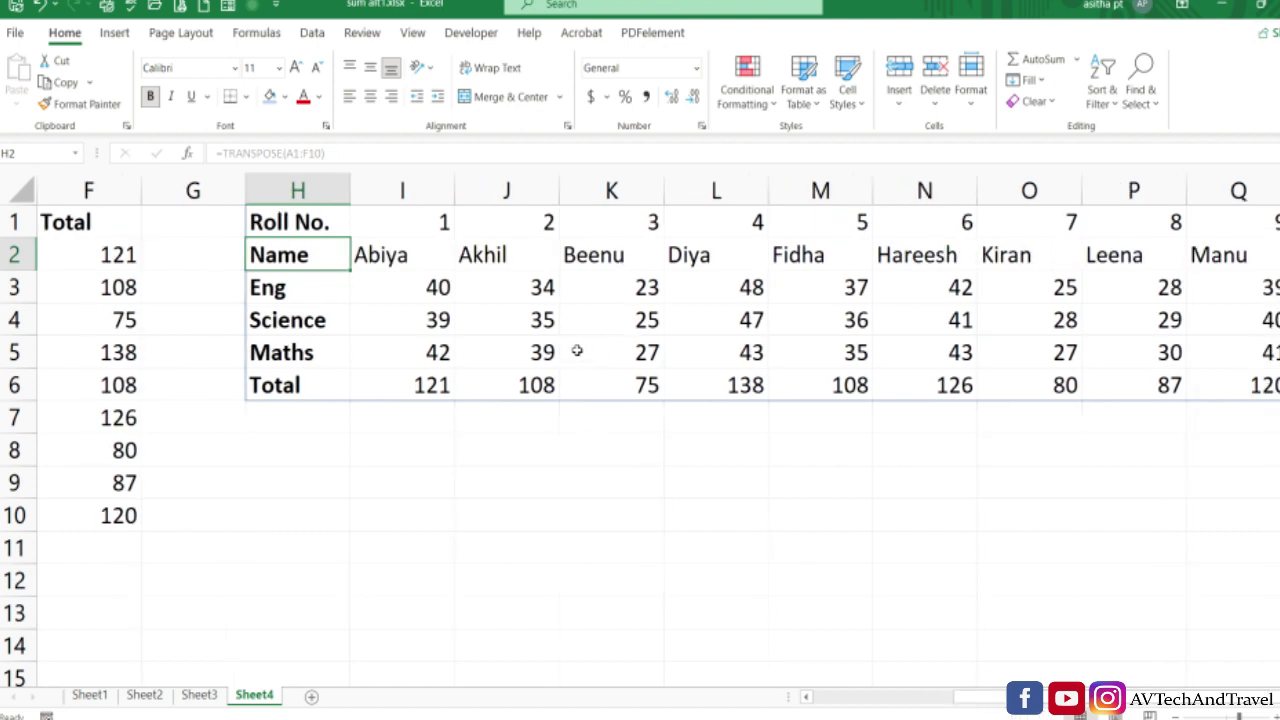
double_click(321, 220)
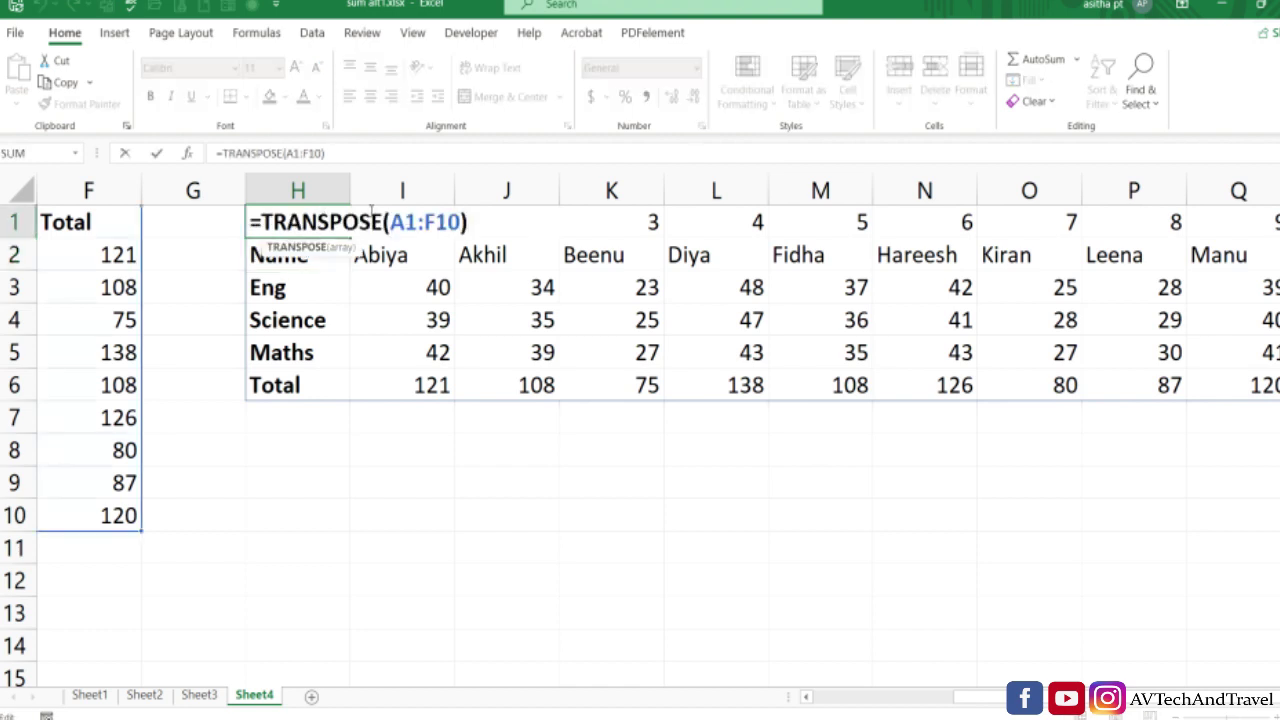
left_click(398, 447)
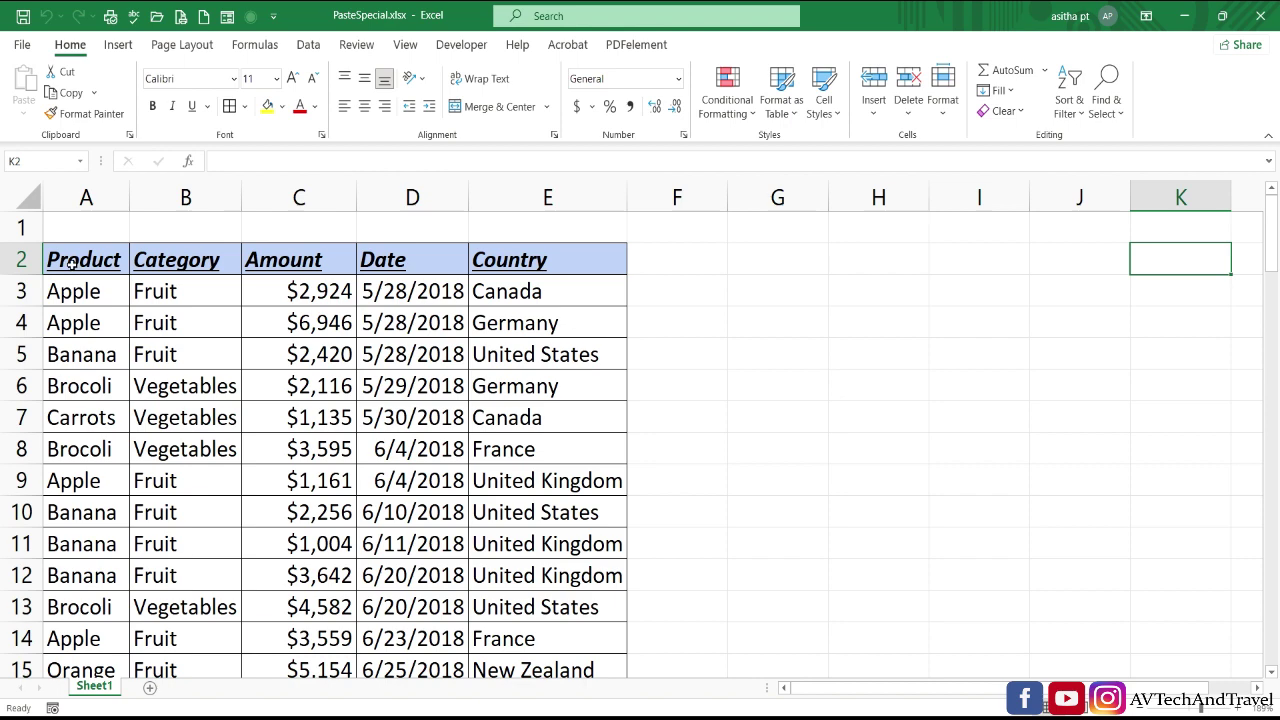
- Clear only the formatting from the whole product sales table in columns A to E, starting at A2
left_click_drag(72, 262, 622, 608)
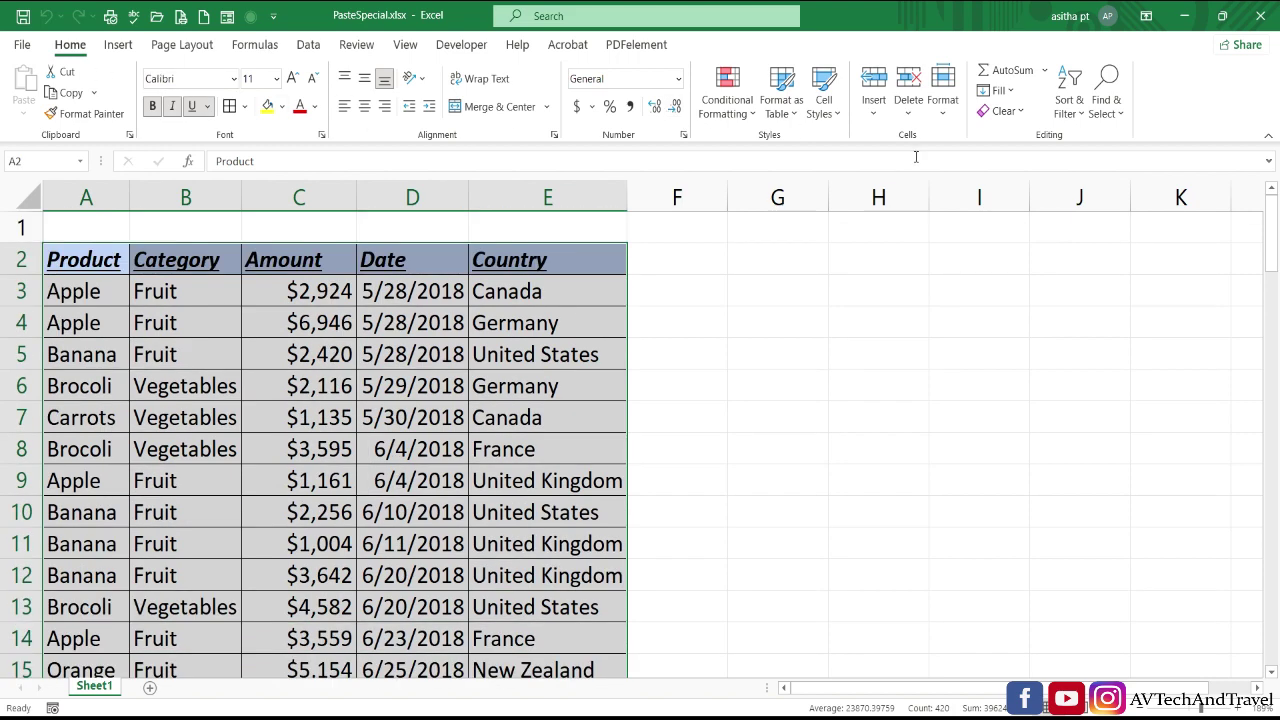
left_click(1022, 116)
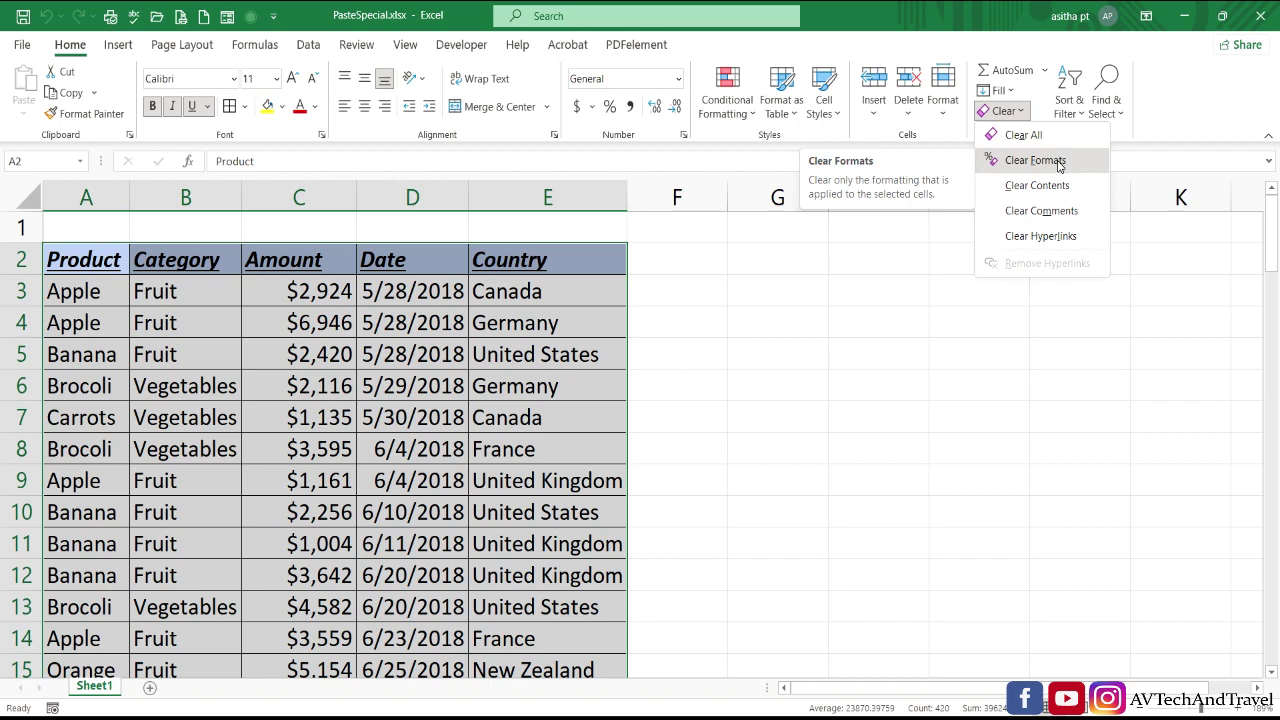
left_click(1055, 163)
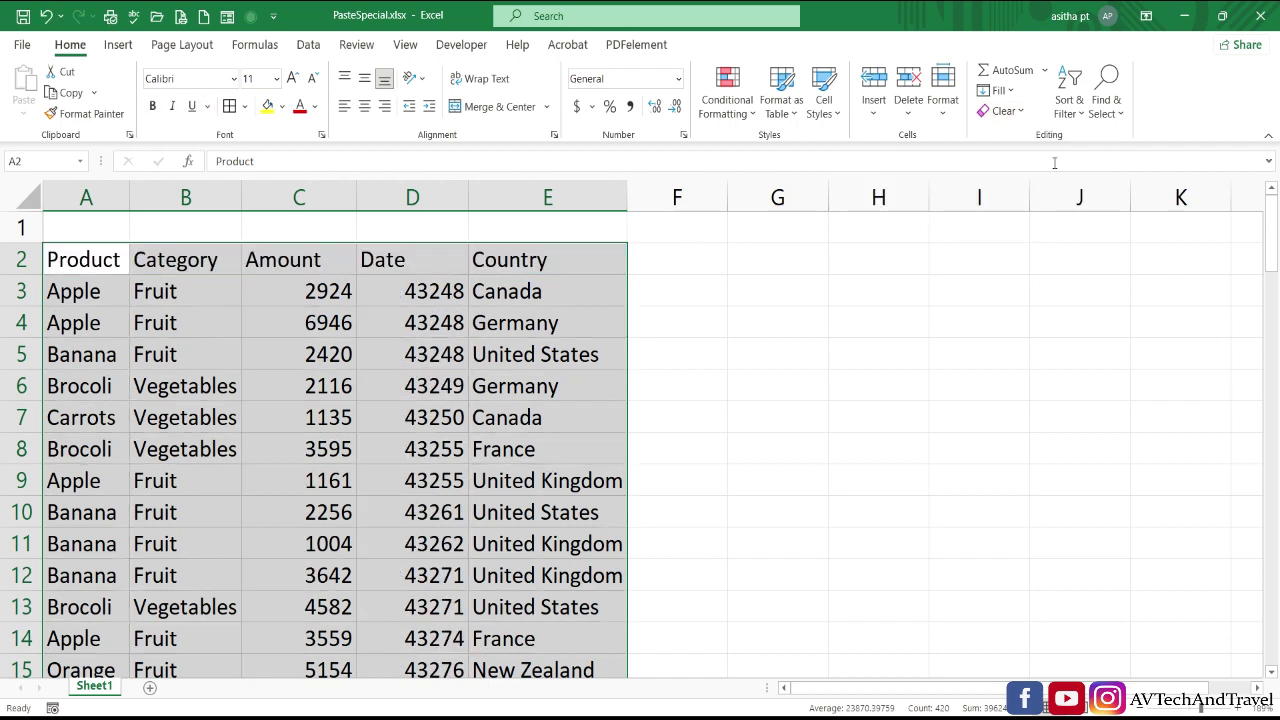
left_click(1046, 438)
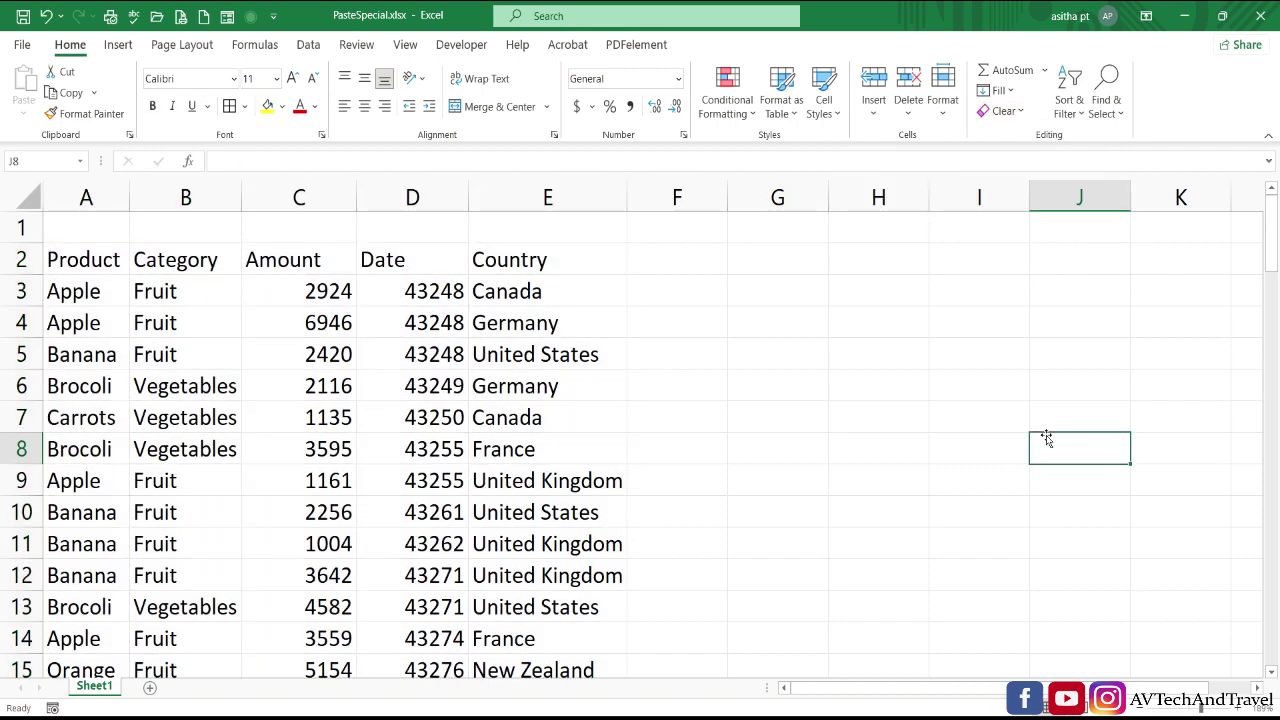